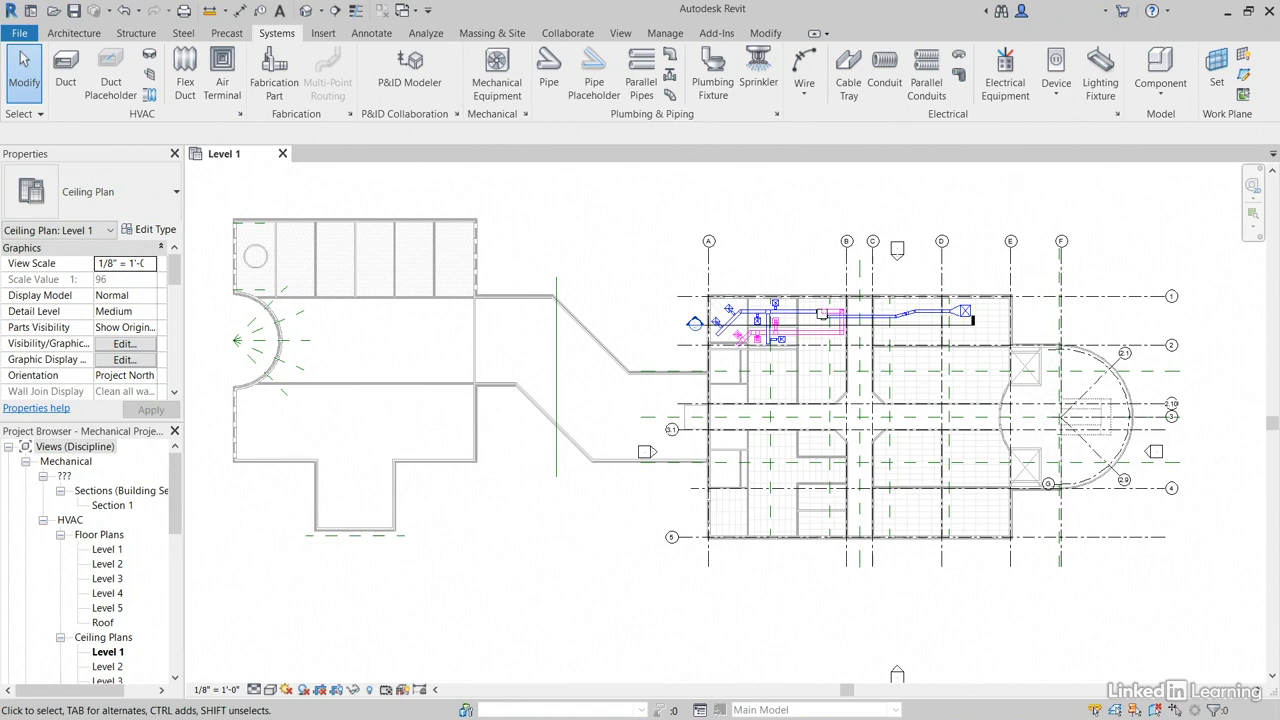
- Cap the open end of the diagonal blue duct on the Level 1 plan
scroll(813, 343, "up", 5)
middle_click_drag(540, 289, 548, 341)
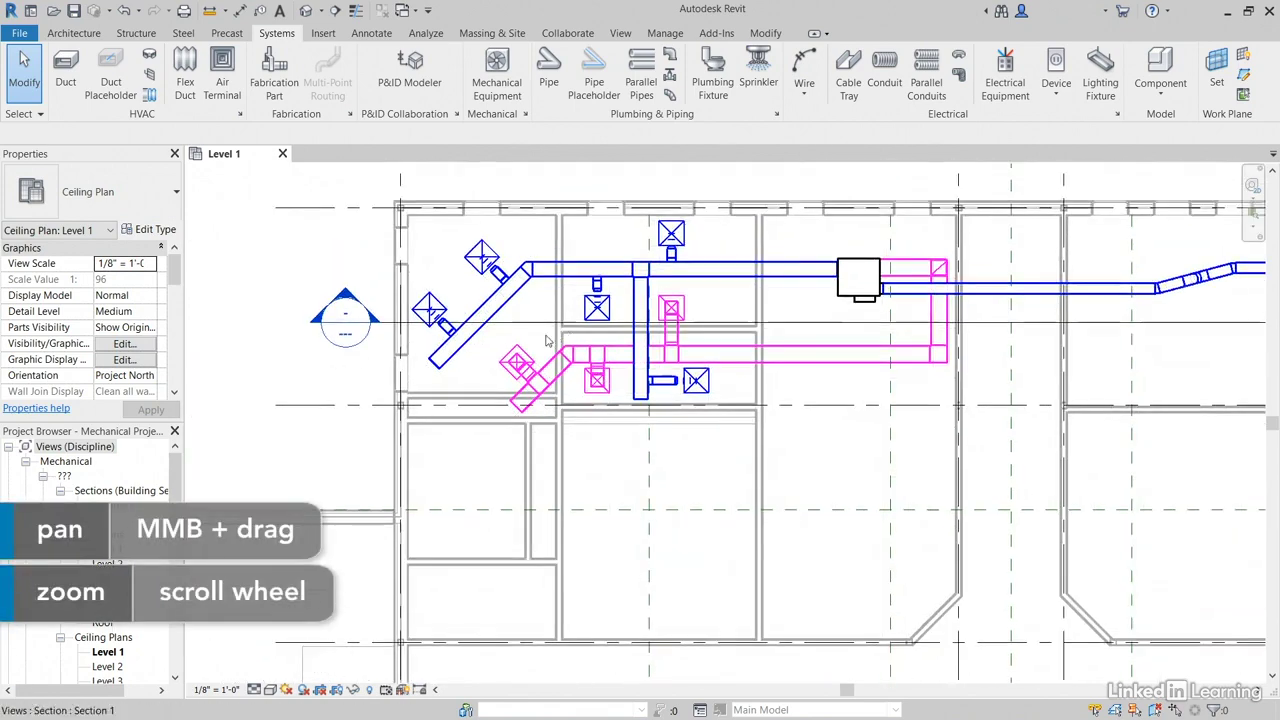
scroll(546, 341, "up", 2)
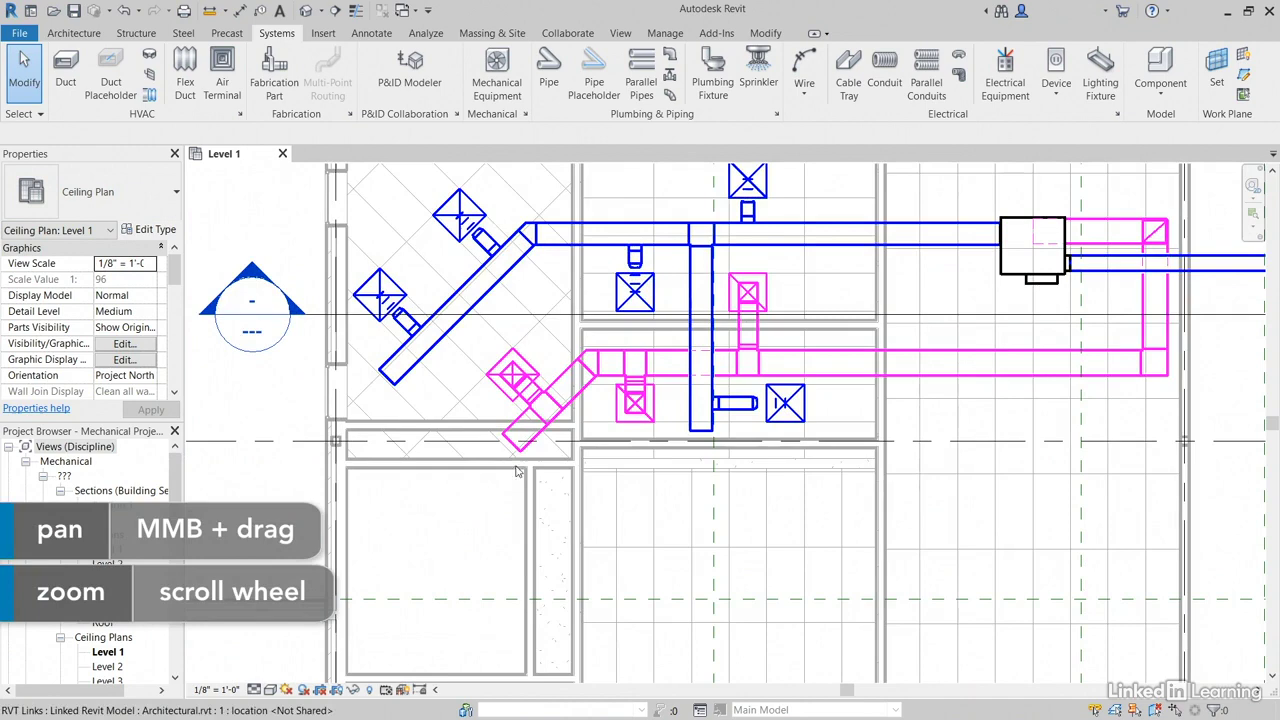
middle_click_drag(503, 346, 457, 341)
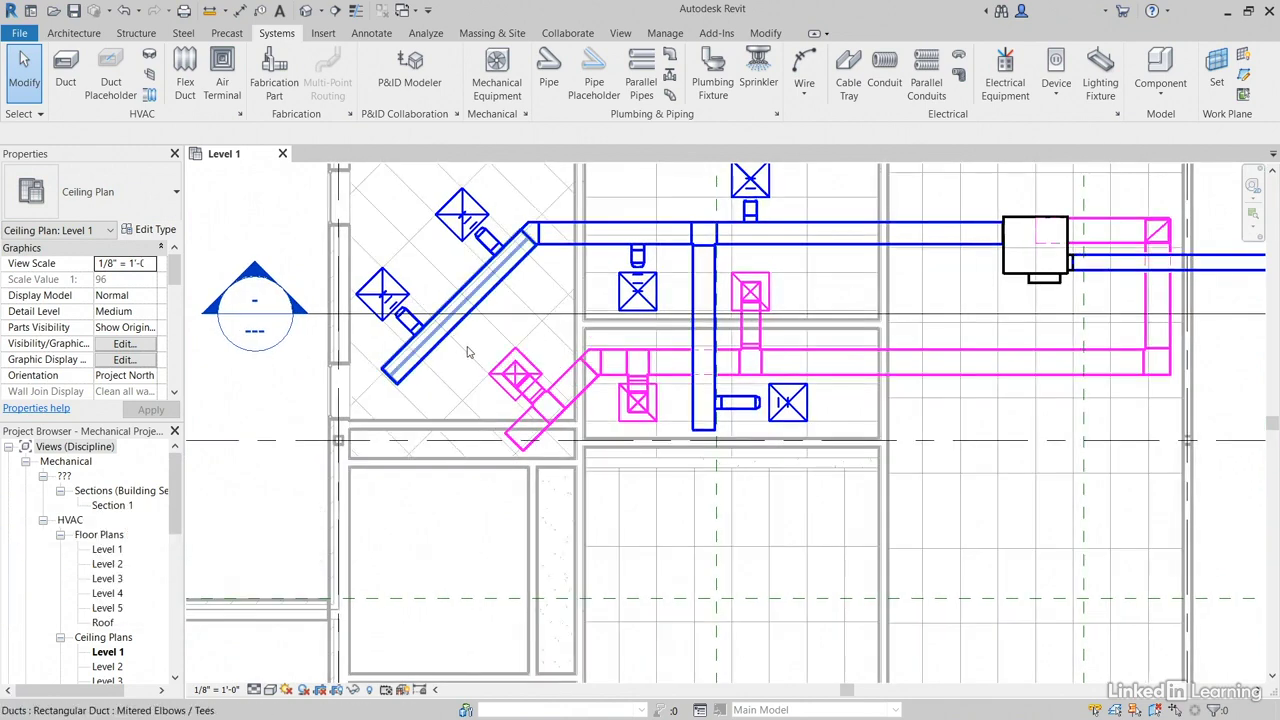
left_click(467, 352)
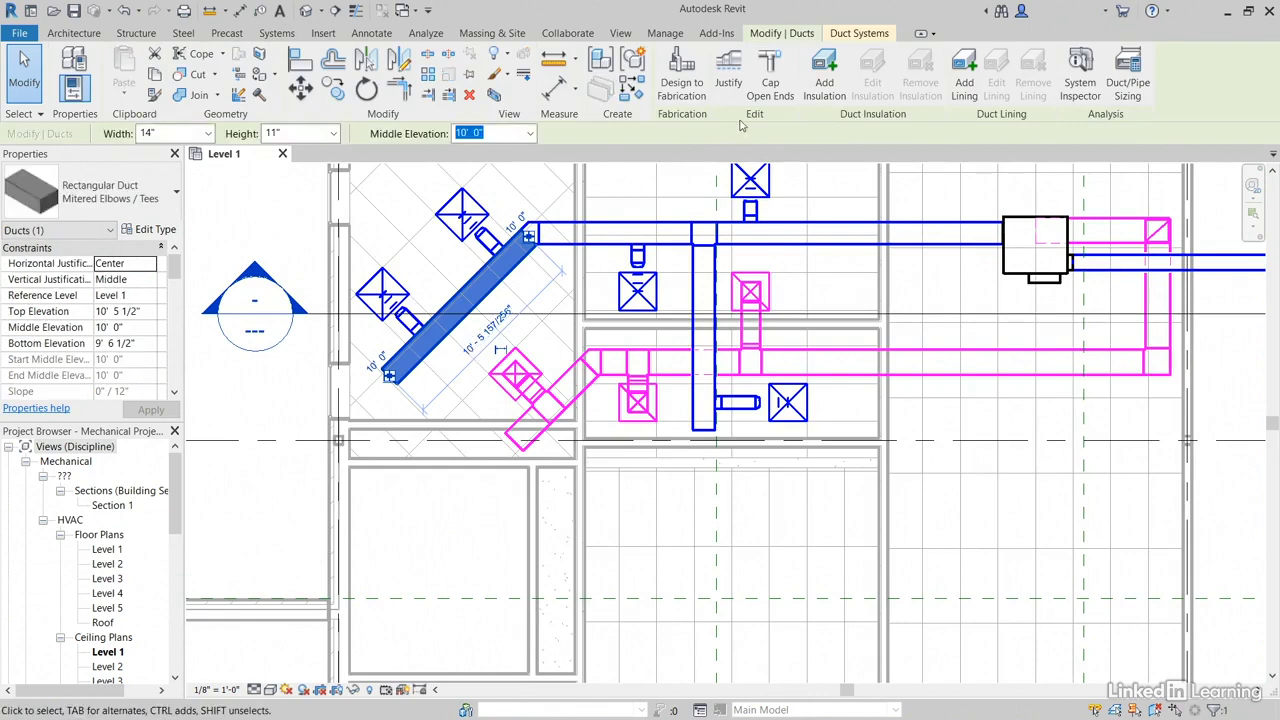
left_click(775, 82)
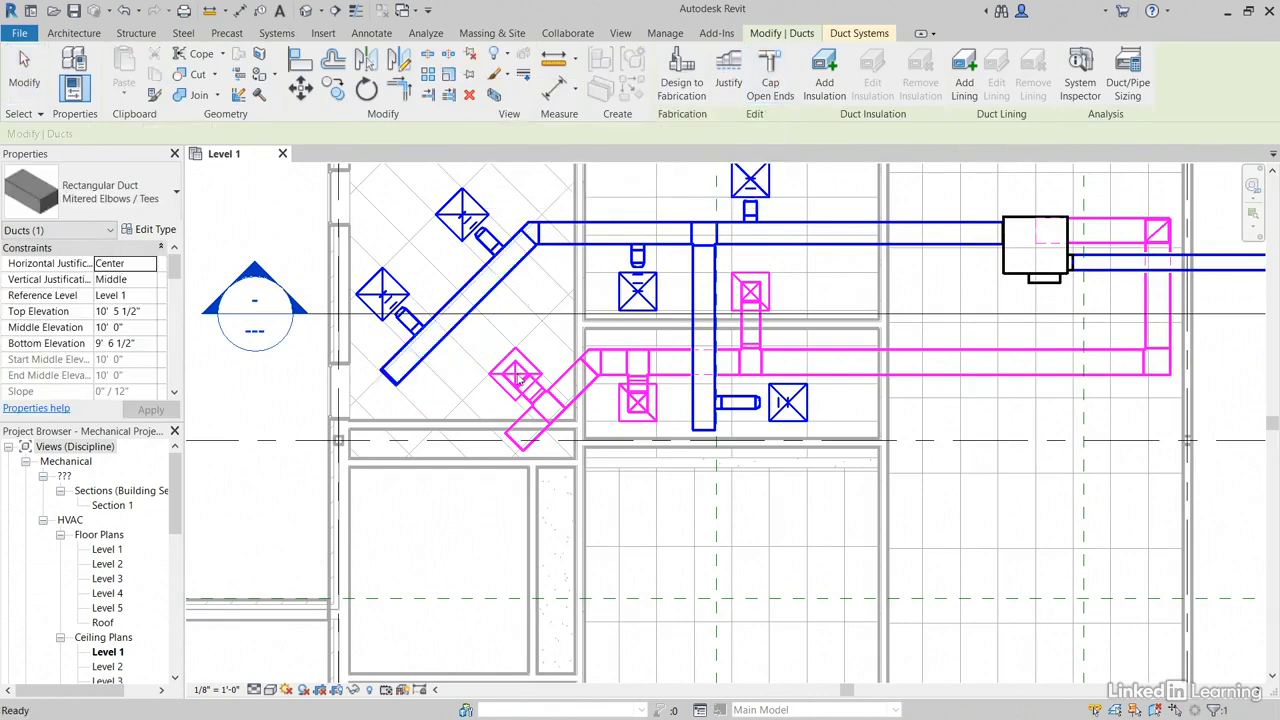
- Cap the open ends of the short angled magenta duct and the vertical blue duct together
scroll(524, 463, "up", 2)
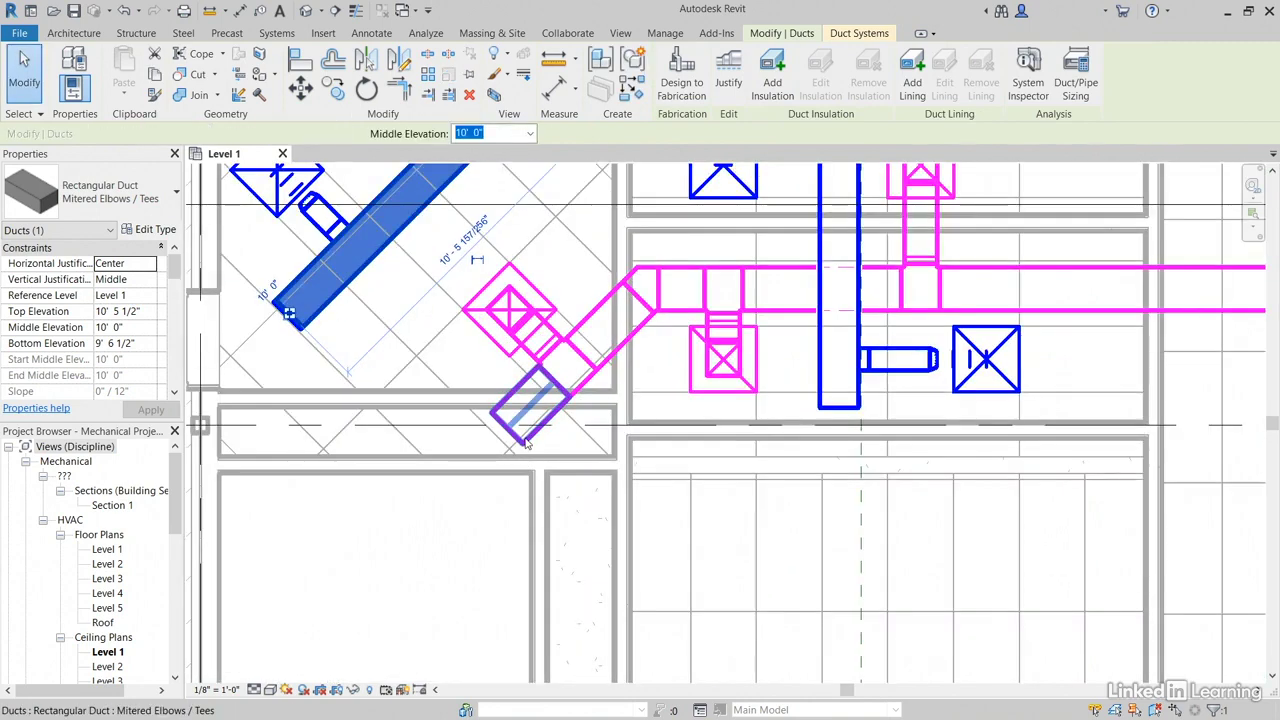
left_click(553, 453)
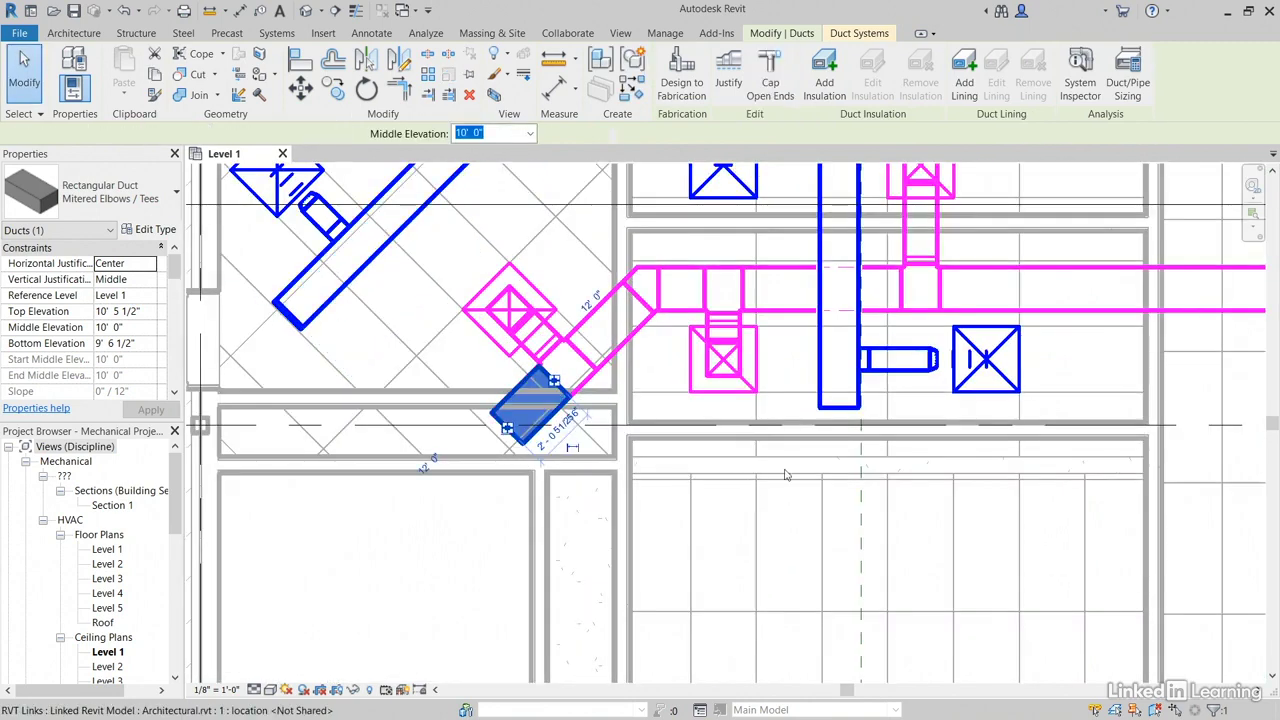
left_click(845, 416)
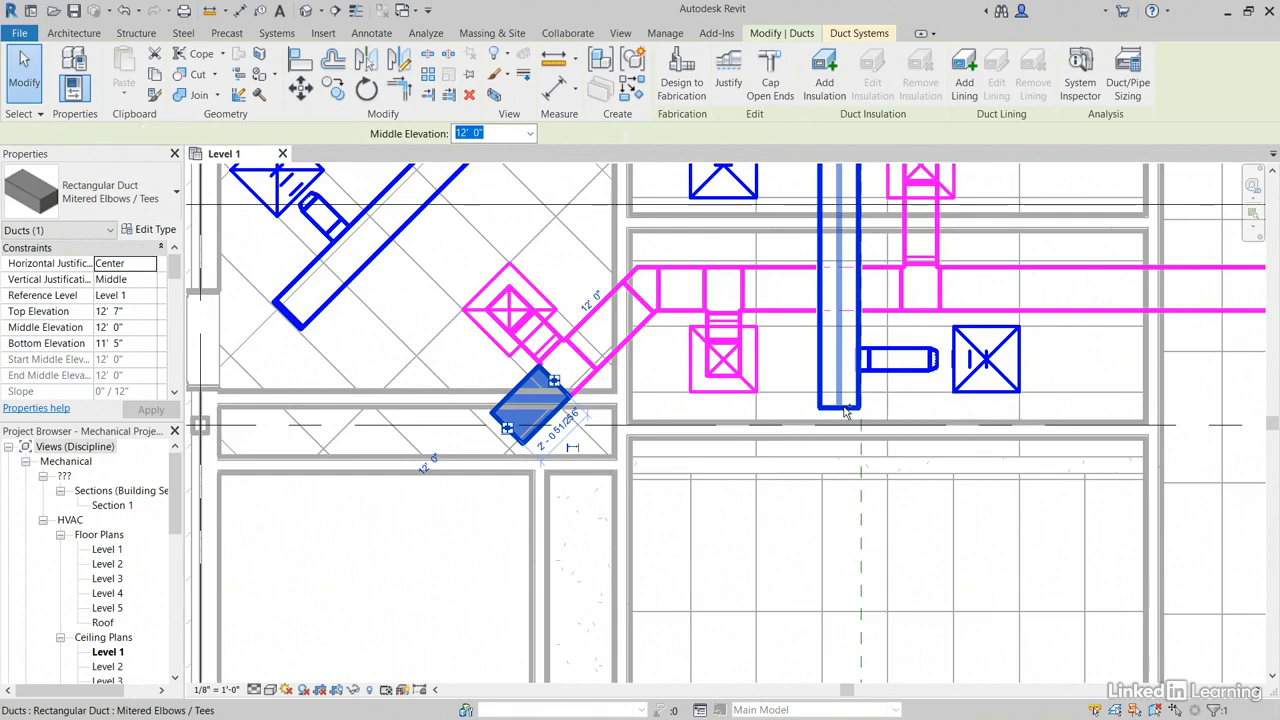
left_click(845, 412, "ctrl")
scroll(790, 440, "down", 2)
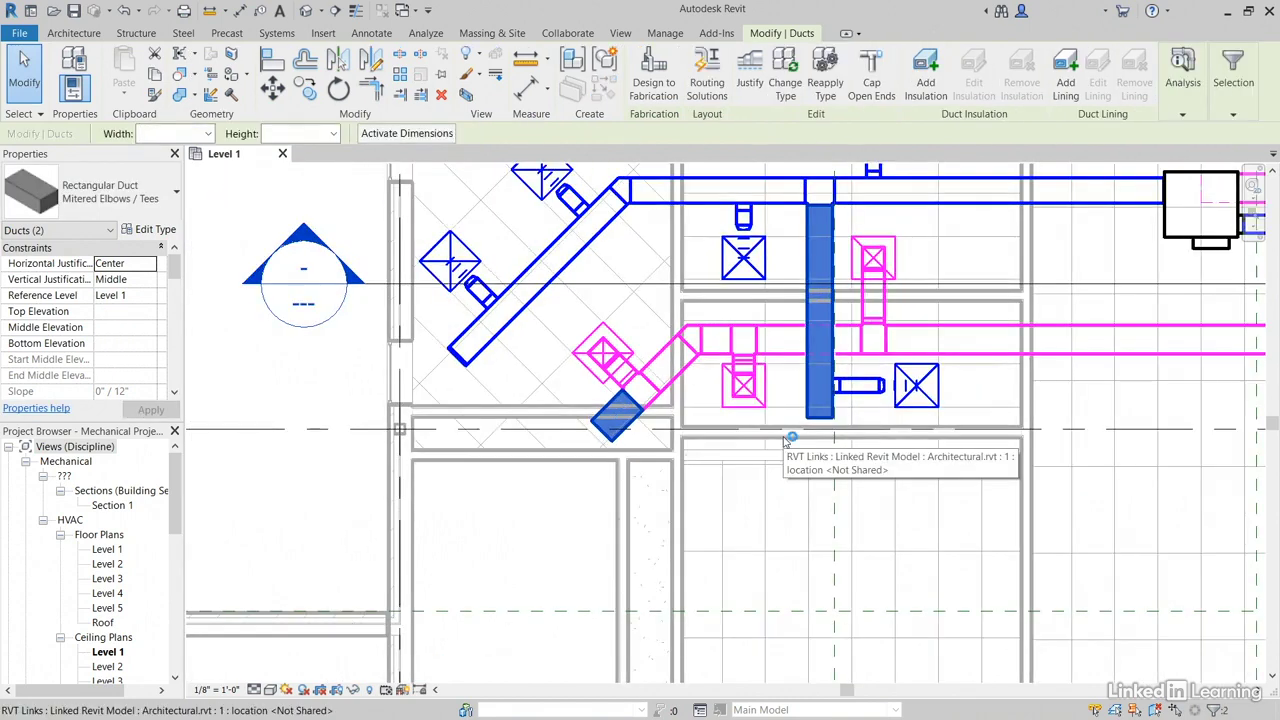
left_click(872, 82)
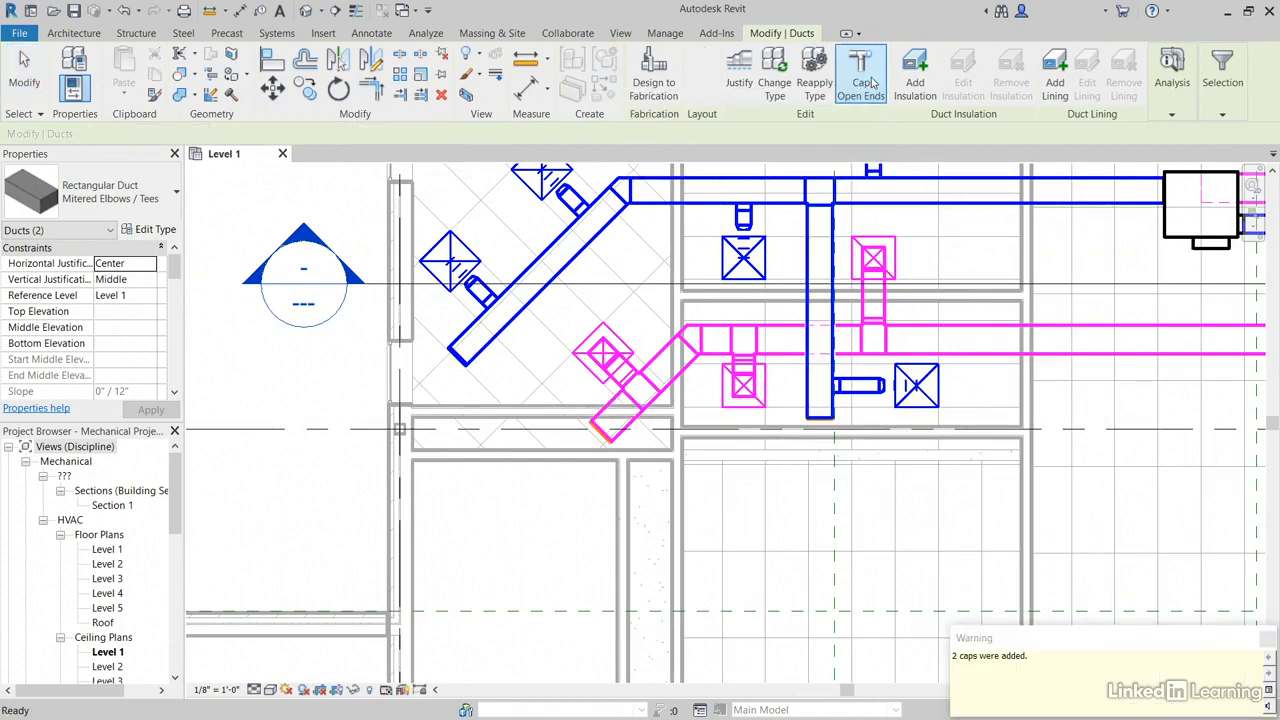
- Dismiss the caps-added warning and clear the duct selection
left_click_drag(1030, 643, 310, 158)
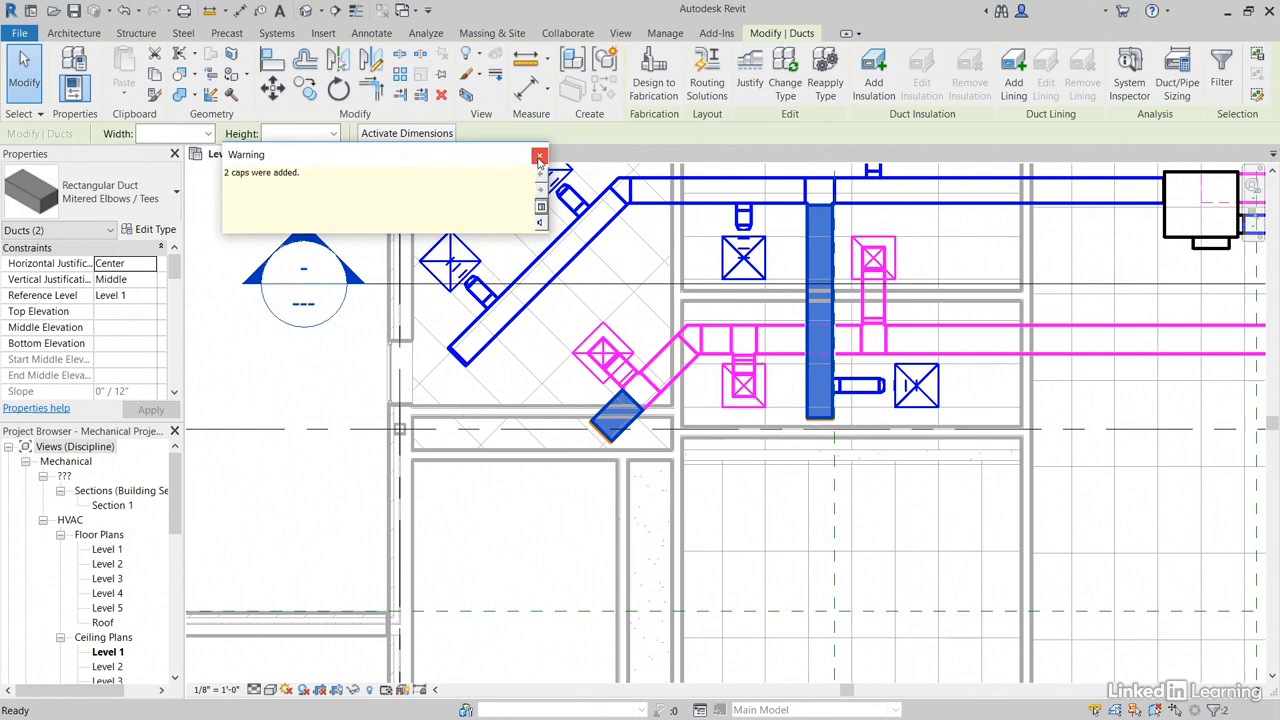
left_click(538, 157)
key("Escape")
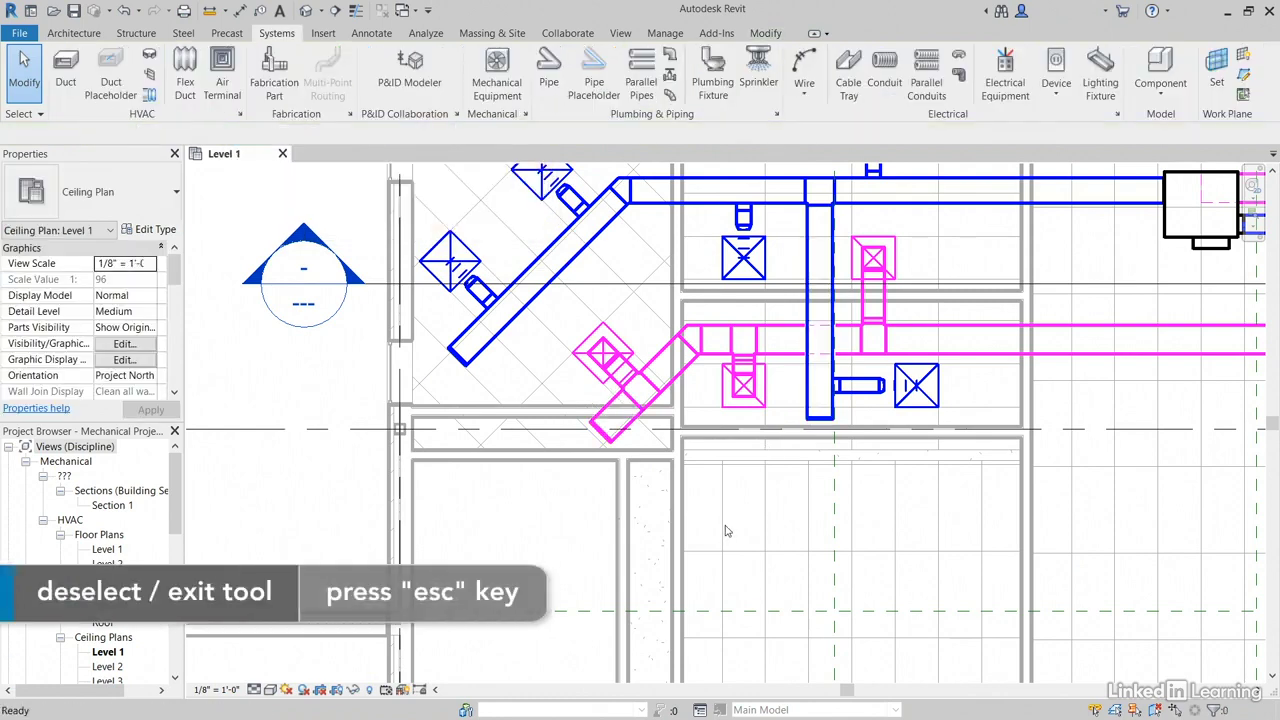
middle_click_drag(723, 517, 715, 585)
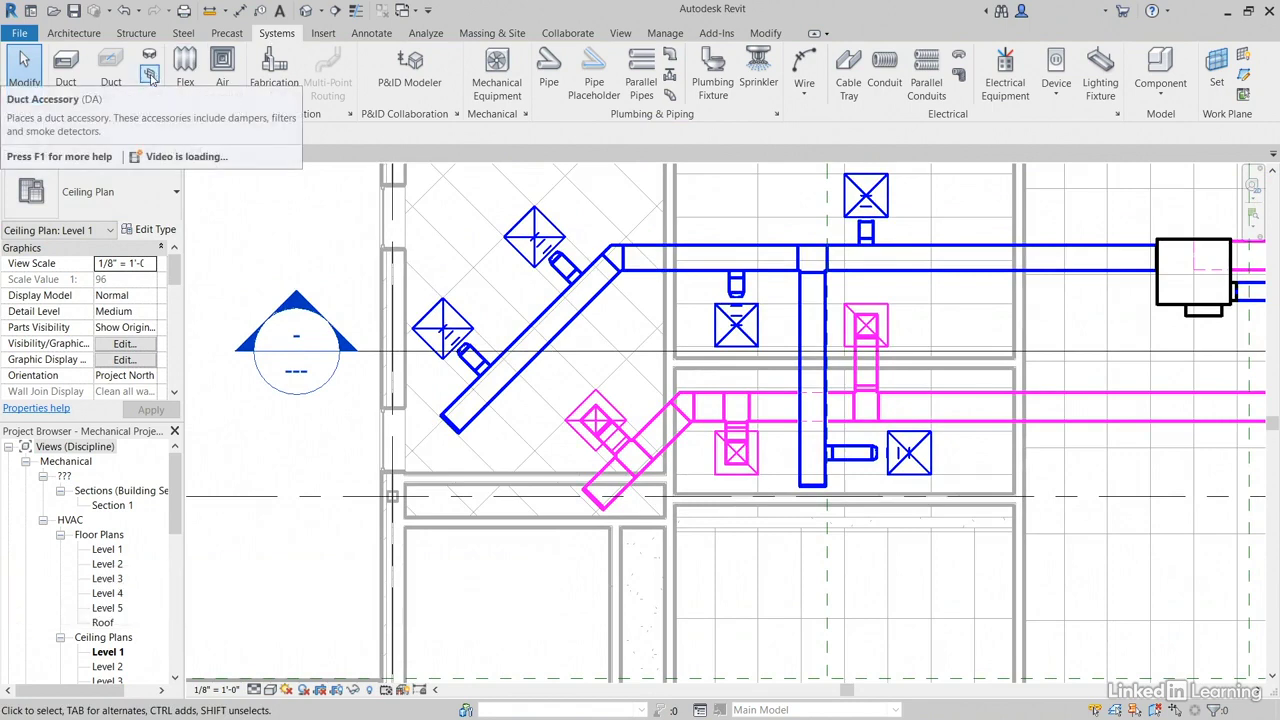
- Place fire dampers on the blue duct's wall crossing and on the diagonal magenta duct
left_click(150, 78)
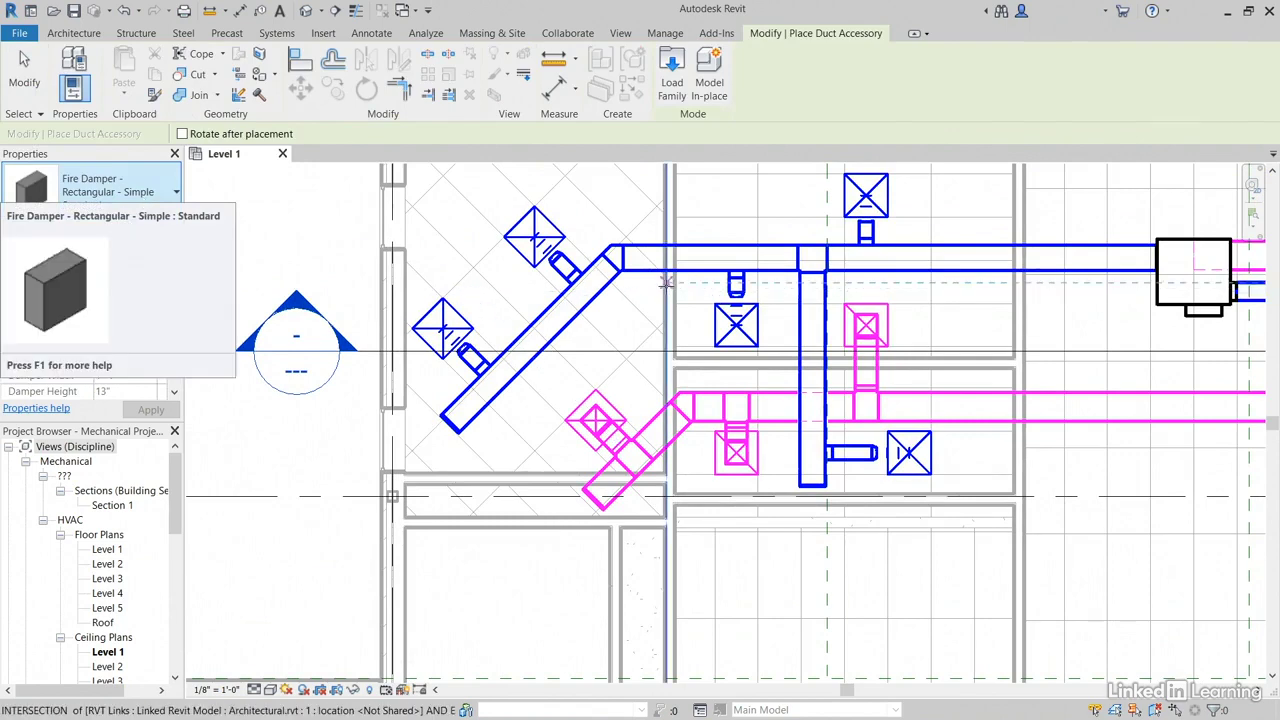
scroll(614, 289, "up", 4)
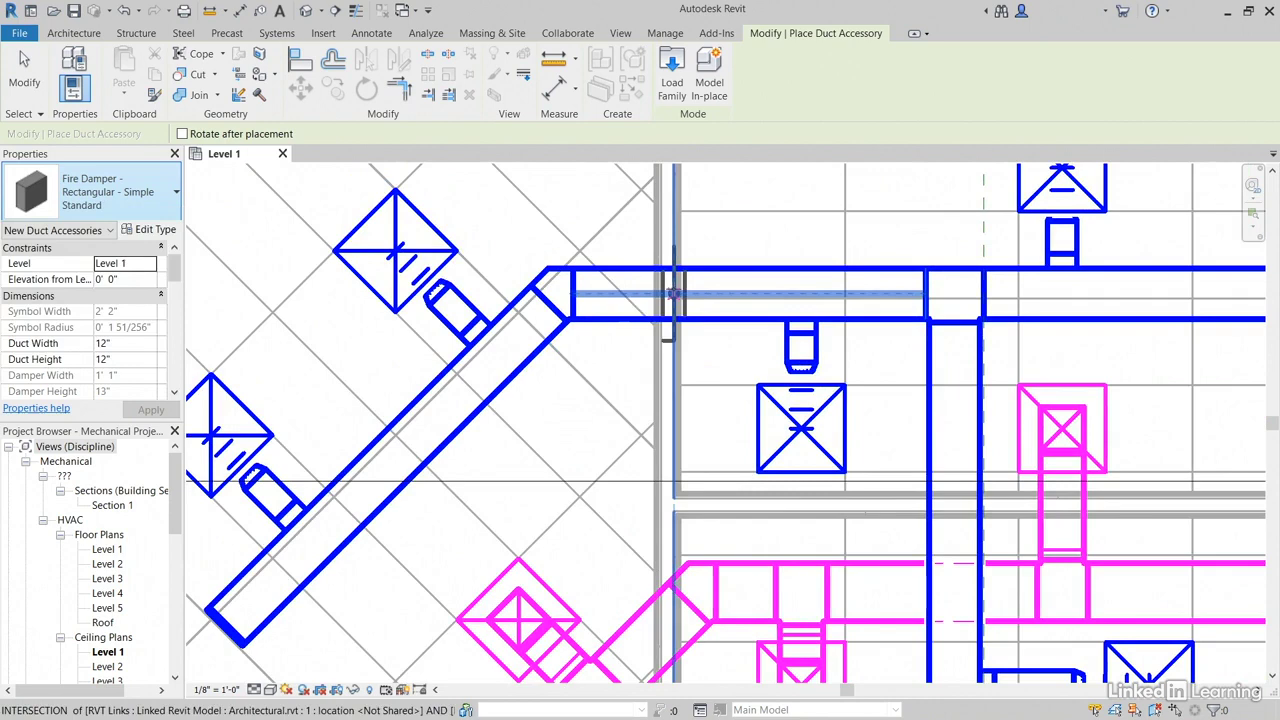
scroll(650, 296, "up", 3)
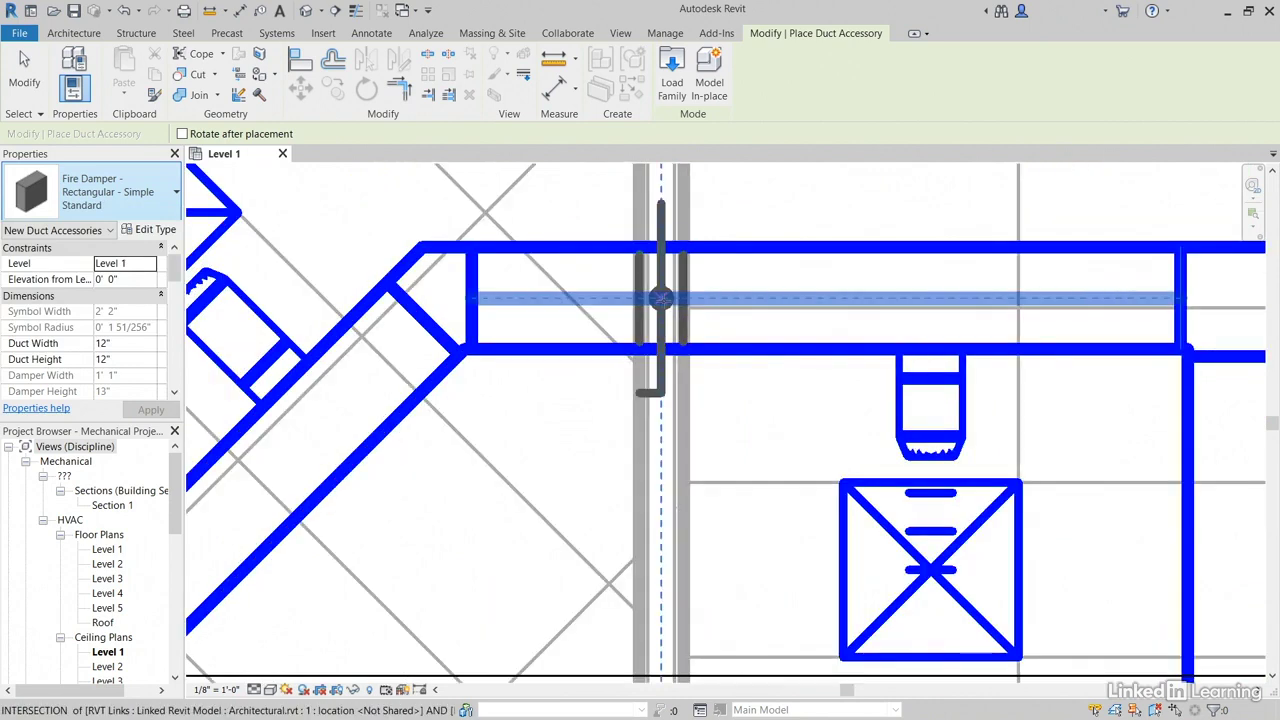
left_click(660, 297)
scroll(701, 373, "down", 5)
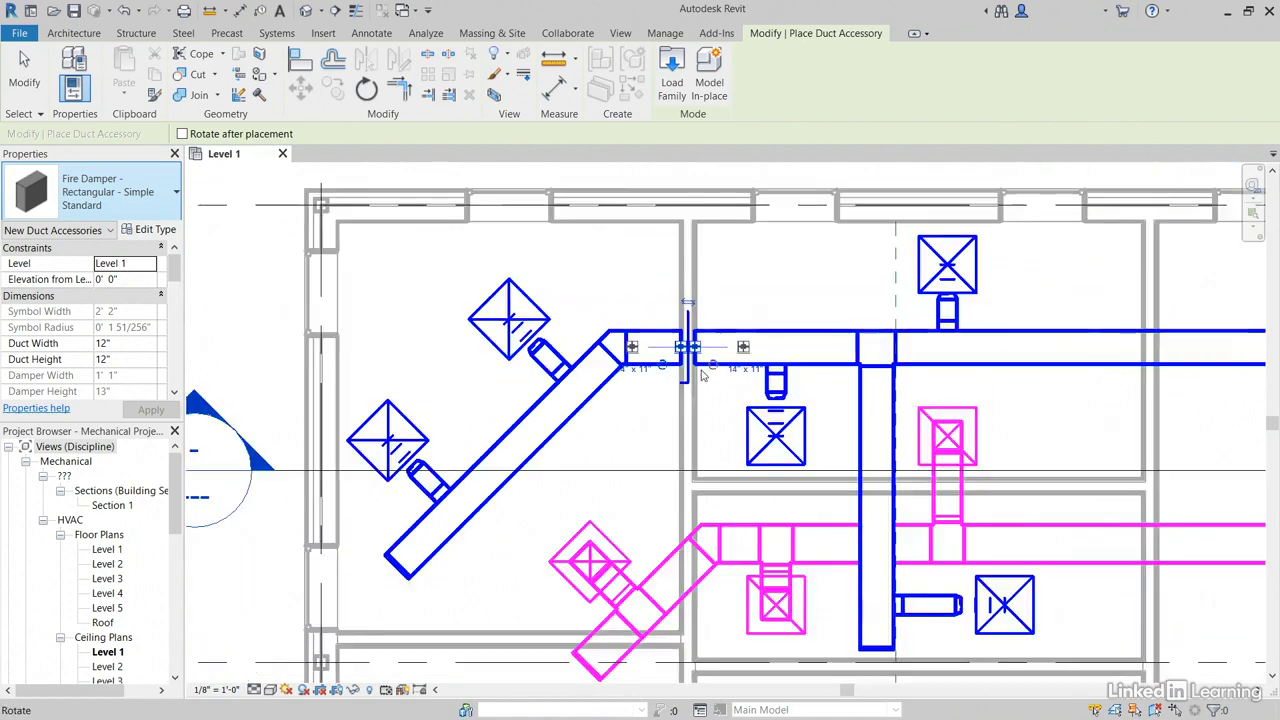
scroll(678, 412, "up", 5)
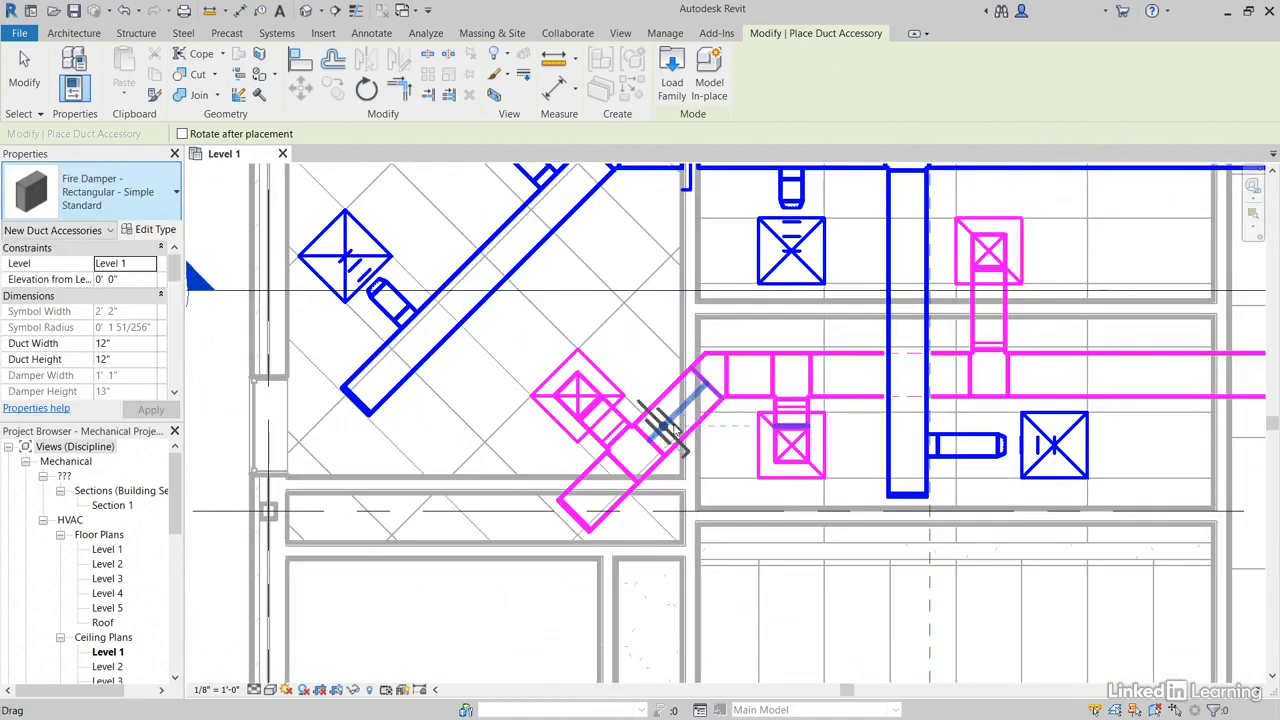
left_click(662, 425)
- Add fire dampers on the long horizontal blue duct and the pink duct
scroll(705, 365, "down", 1)
middle_click_drag(716, 372, 466, 452)
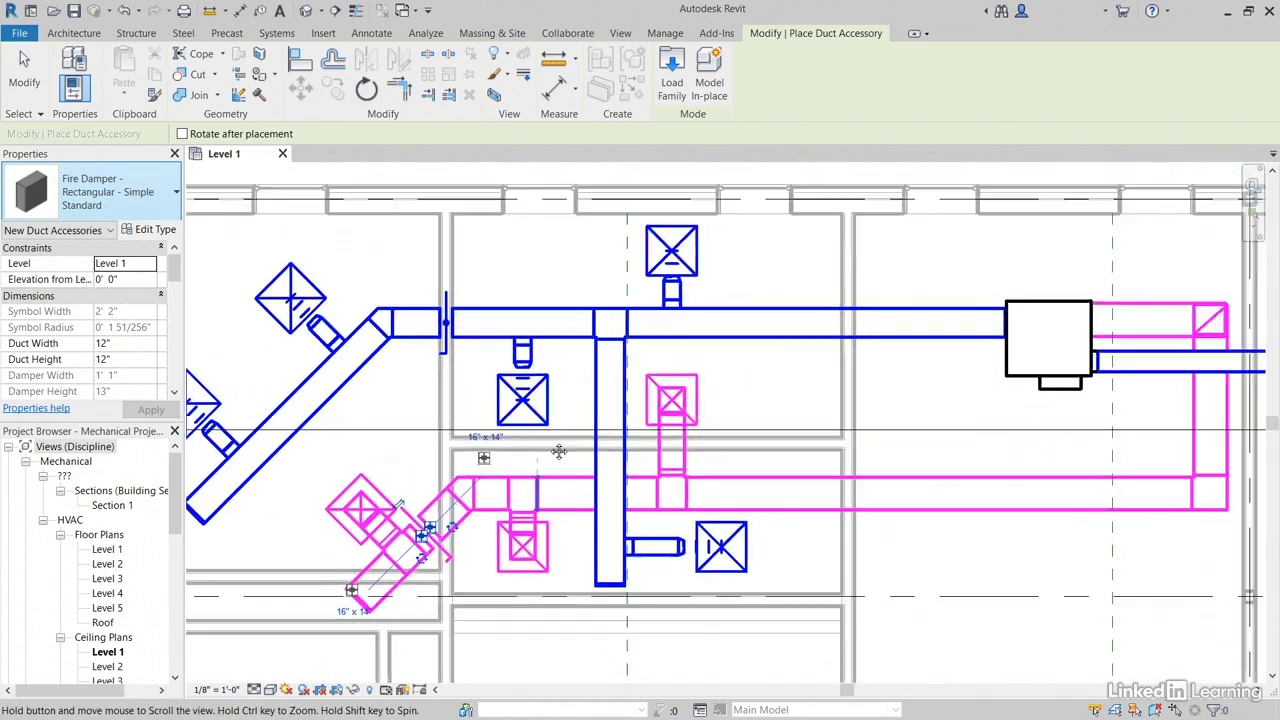
scroll(851, 330, "up", 3)
scroll(851, 330, "up", 2)
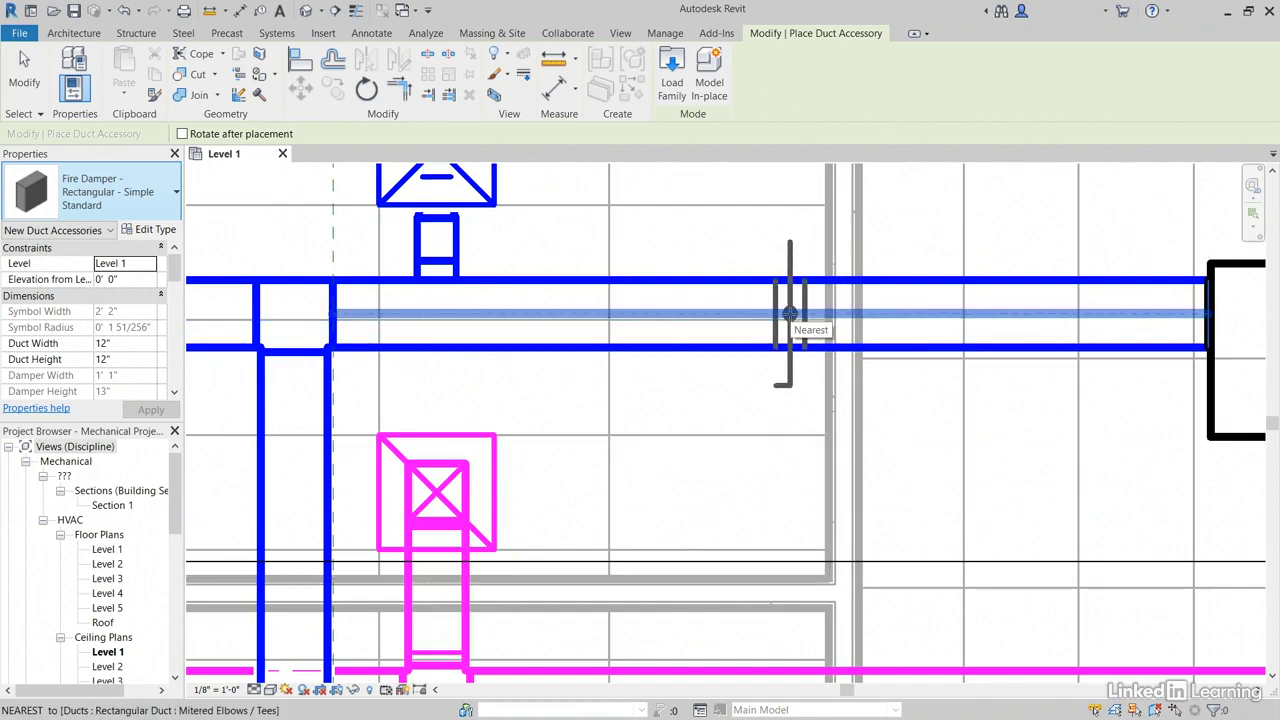
left_click(791, 313)
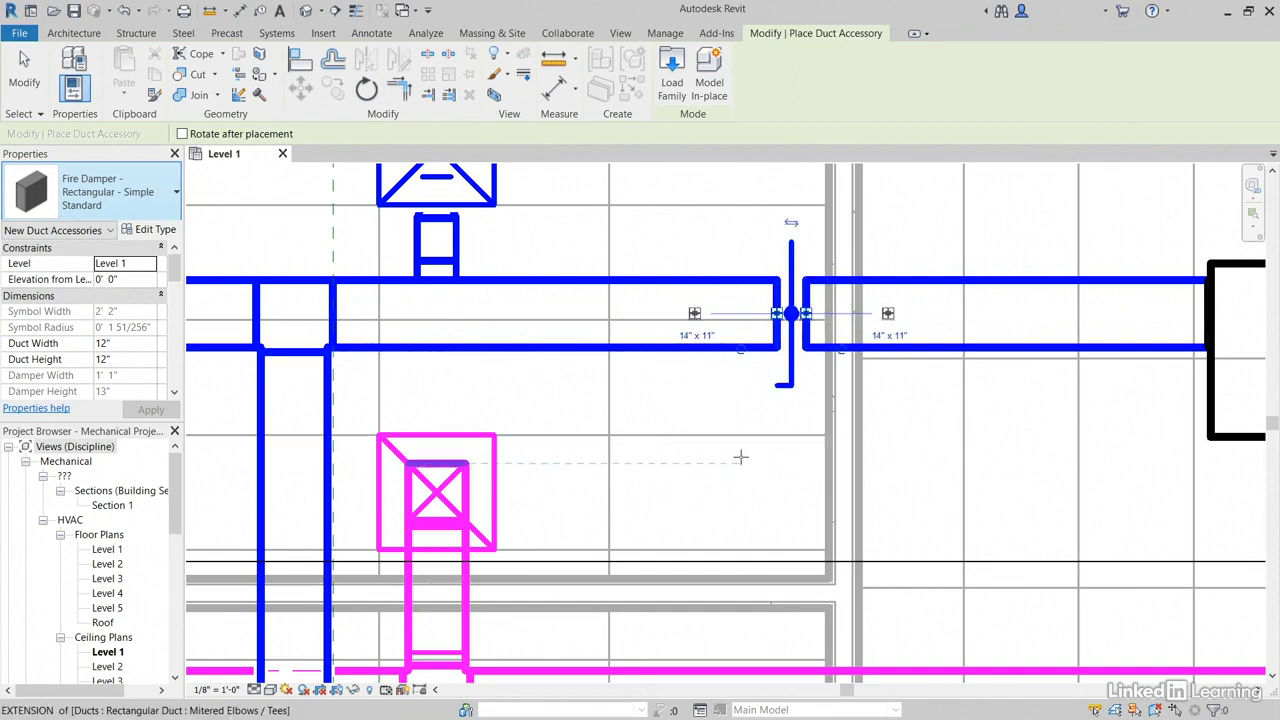
middle_click_drag(712, 376, 702, 352)
scroll(702, 352, "down", 5)
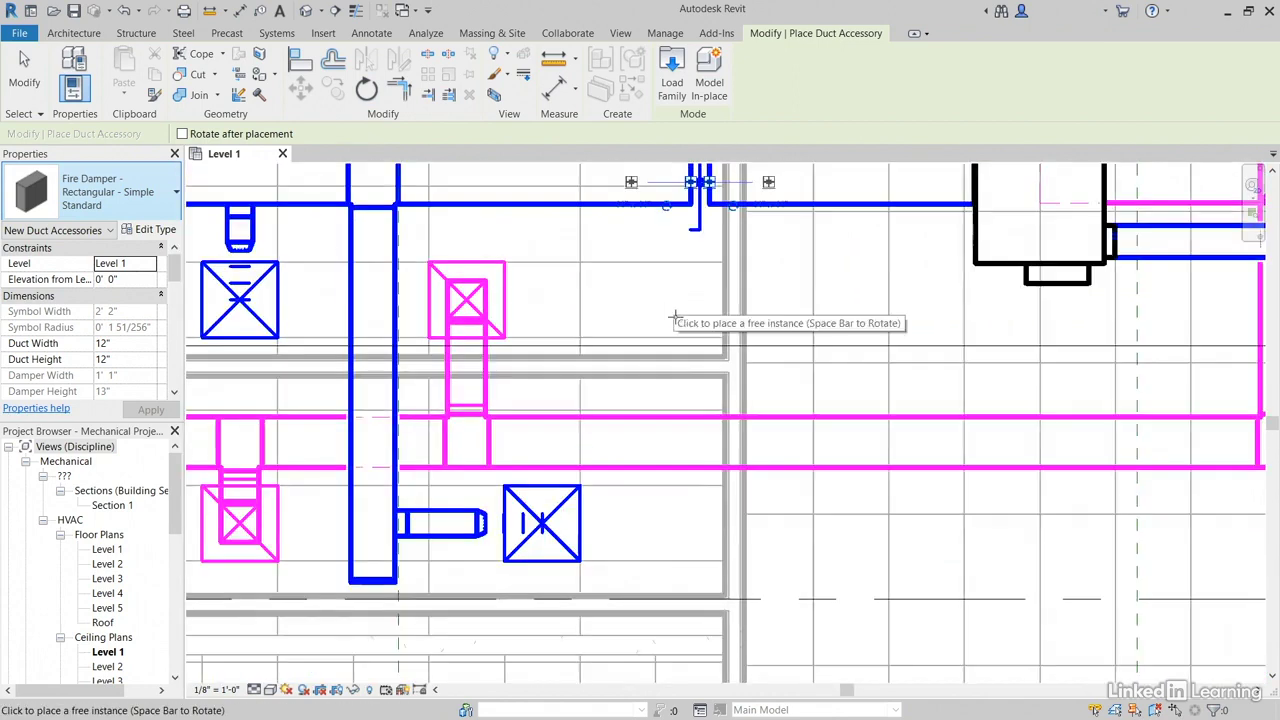
scroll(708, 456, "up", 2)
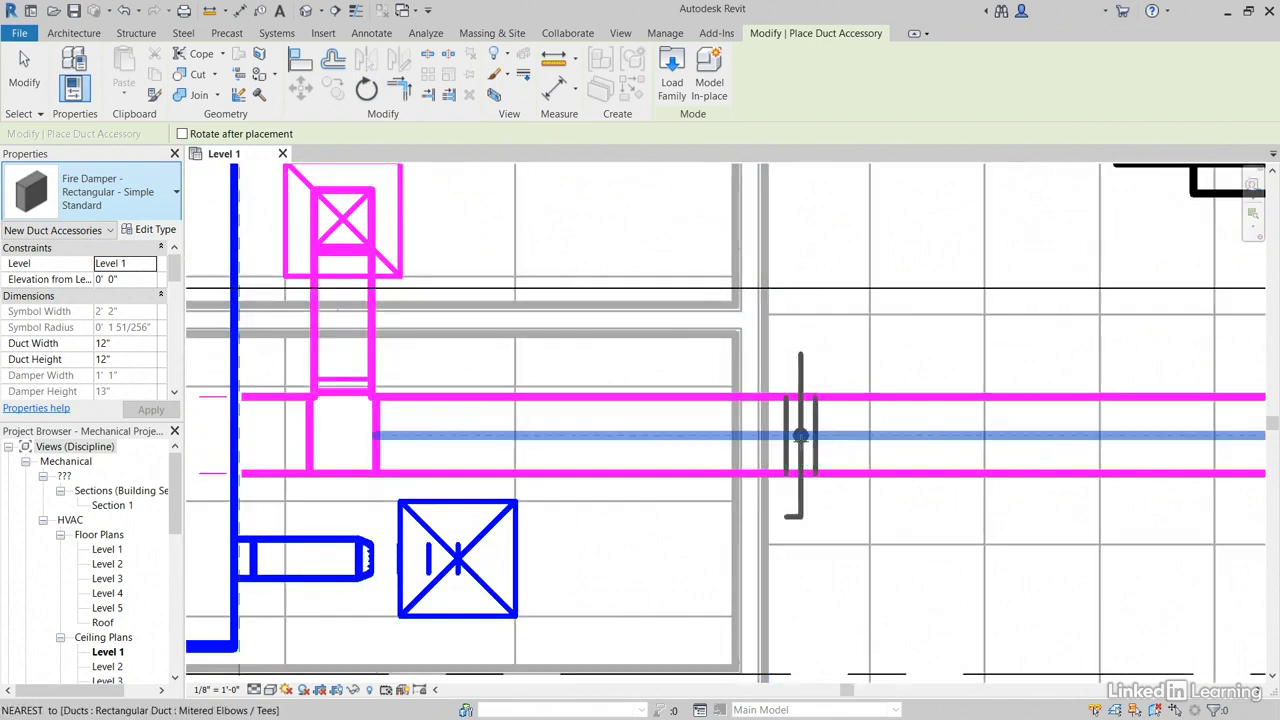
left_click(800, 435)
- Place two fire dampers where the blue duct passes through successive walls
scroll(779, 382, "down", 4)
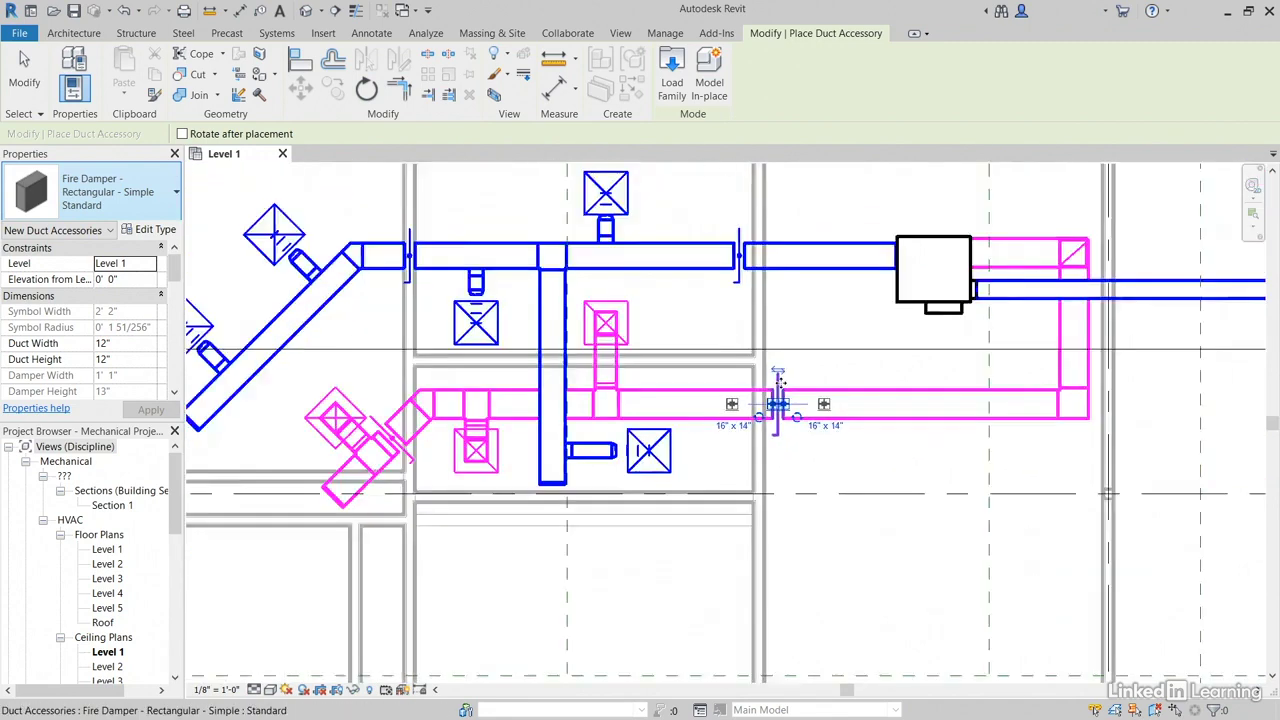
scroll(779, 382, "down", 3)
middle_click_drag(779, 382, 640, 450)
scroll(874, 376, "up", 3)
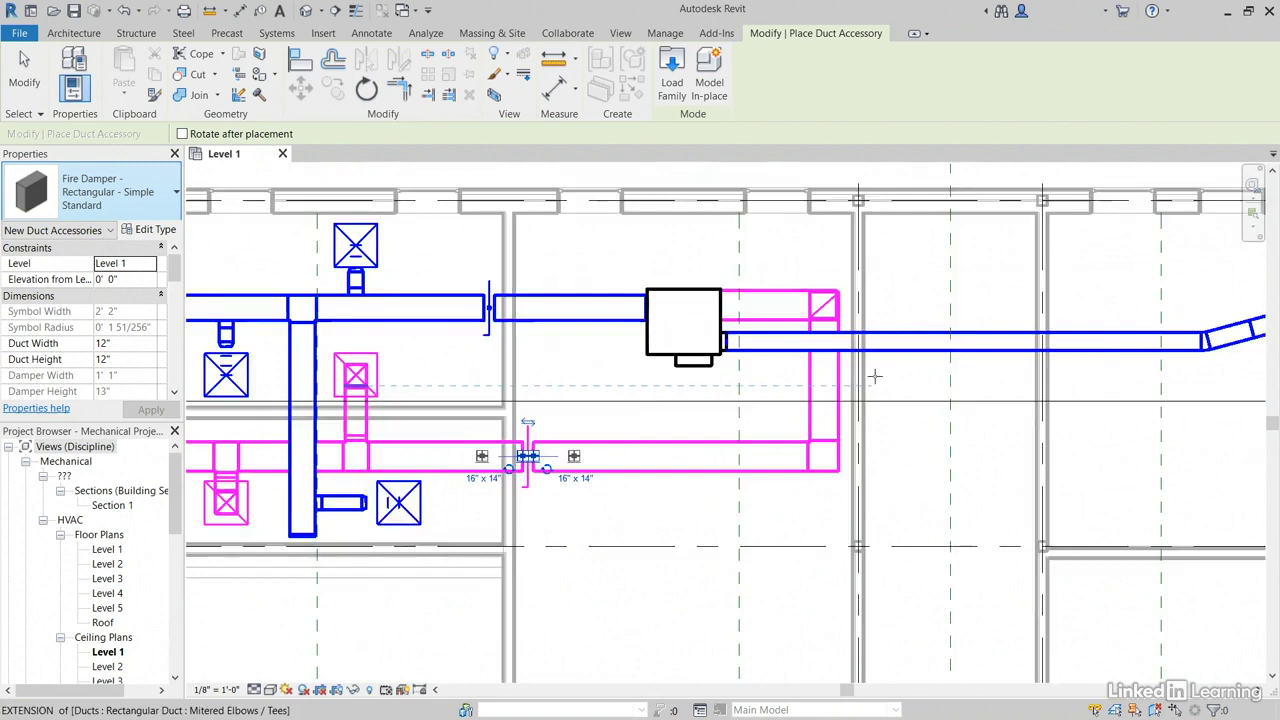
scroll(874, 376, "up", 3)
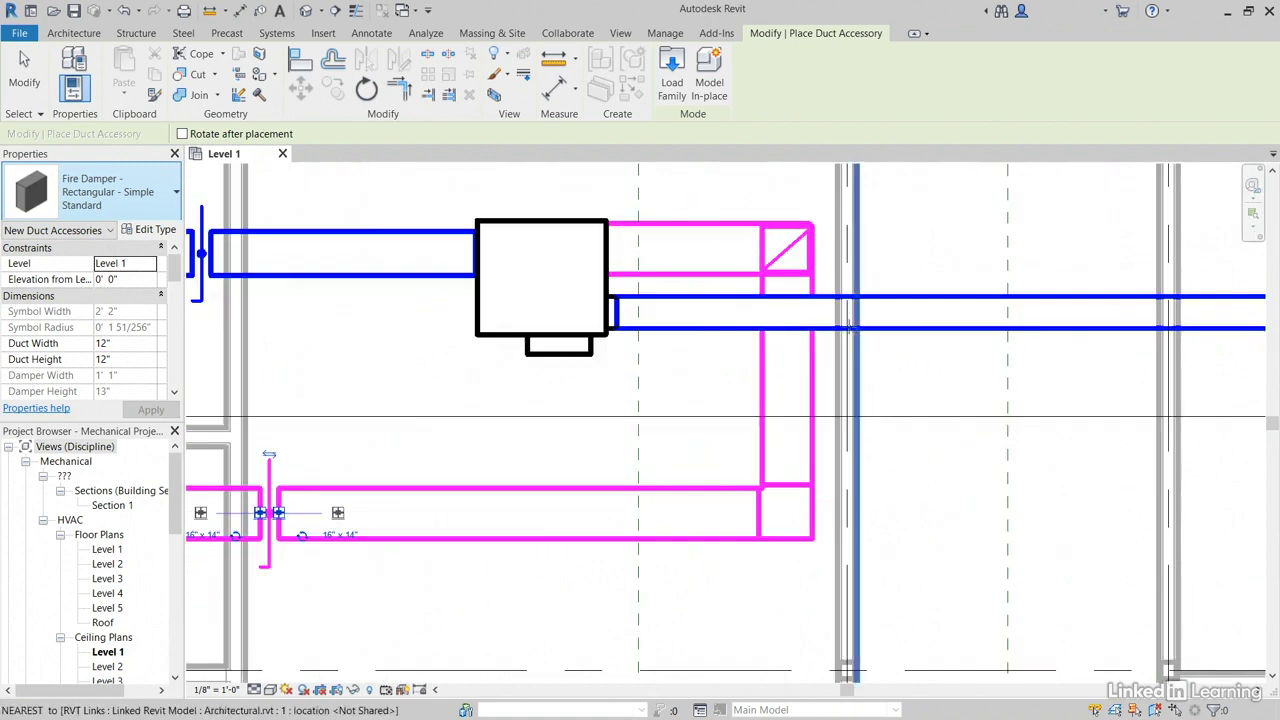
left_click(938, 336)
middle_click_drag(935, 348, 720, 376)
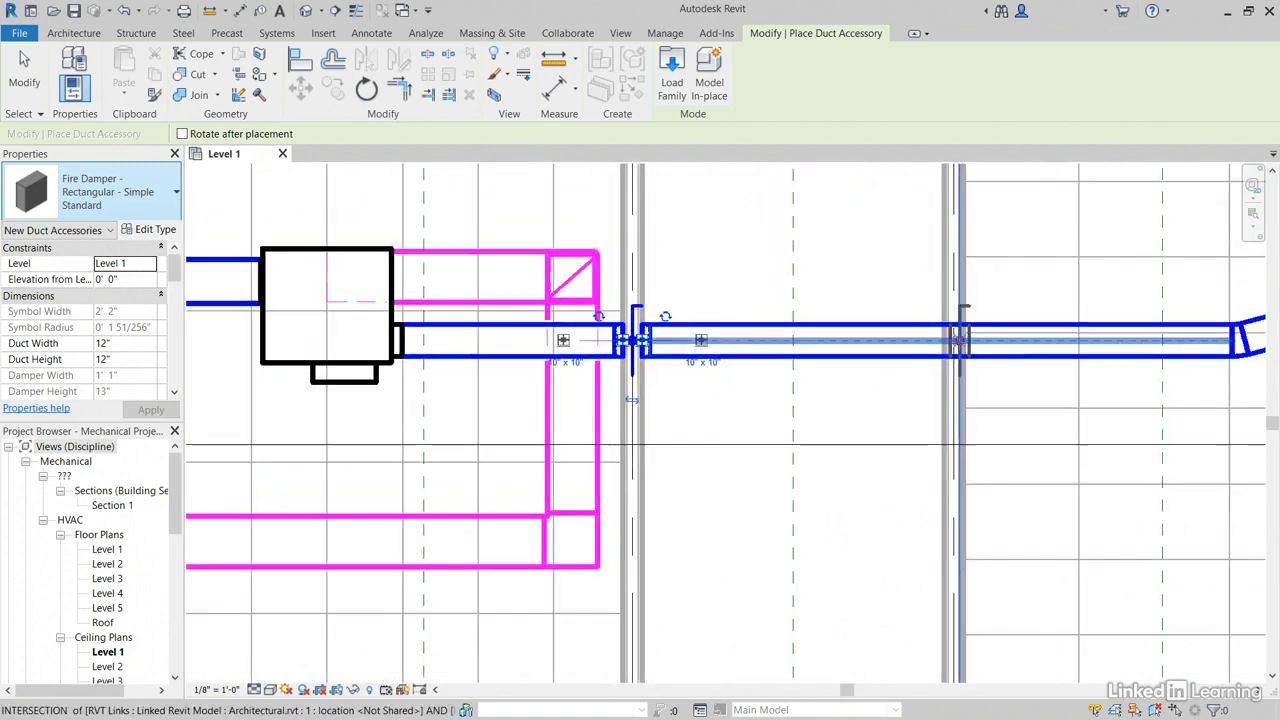
left_click(955, 340)
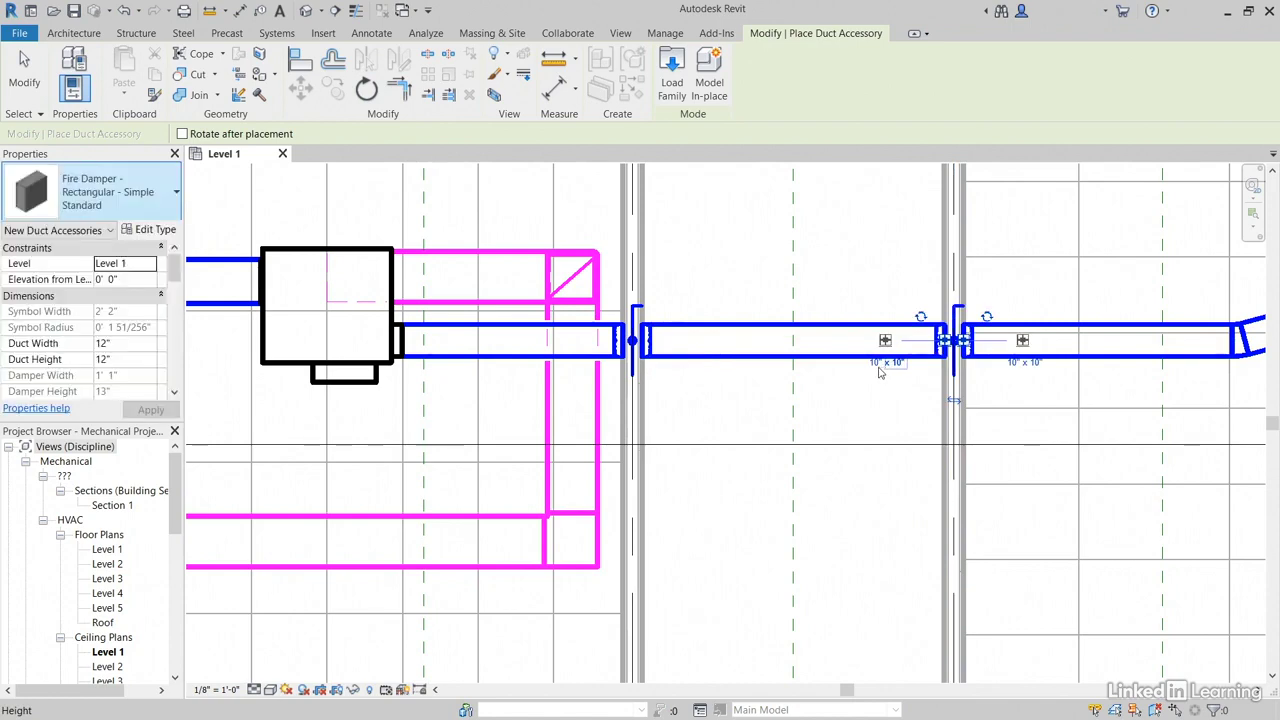
- Place a final fire damper at the remaining wall crossing and frame the whole duct run
scroll(880, 372, "down", 5)
middle_click_drag(970, 310, 590, 400)
scroll(940, 340, "up", 5)
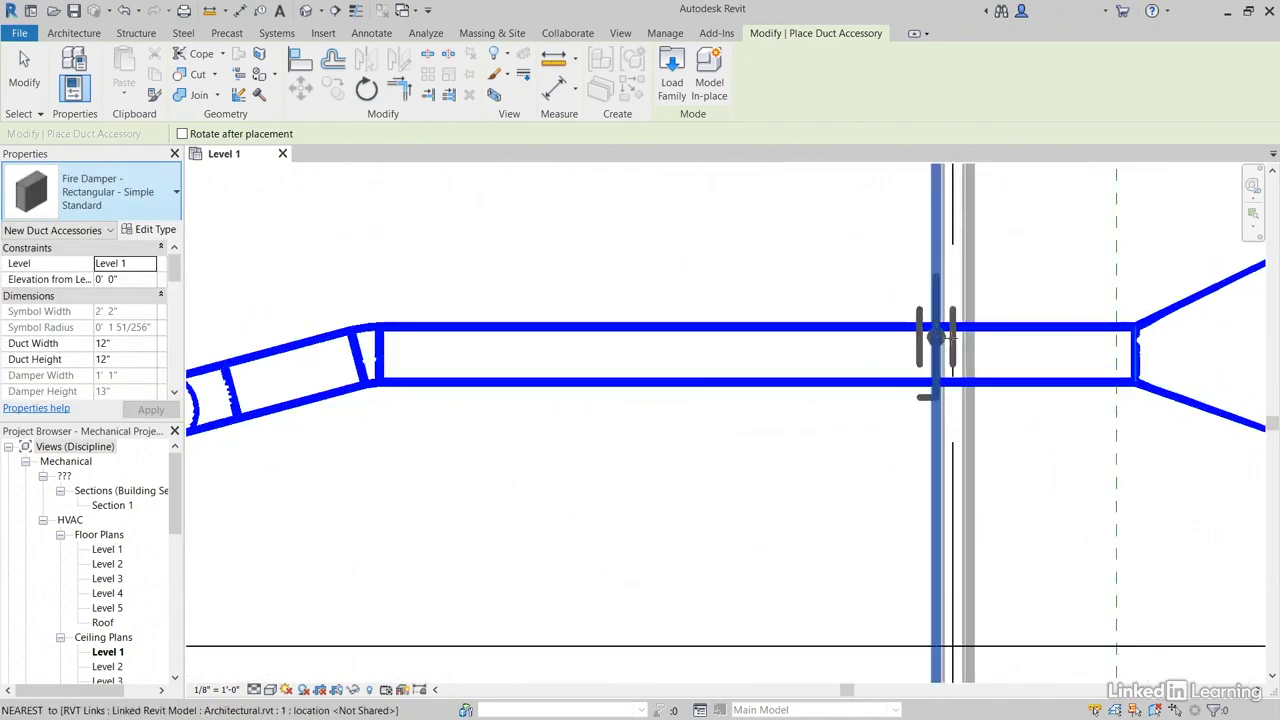
left_click(952, 356)
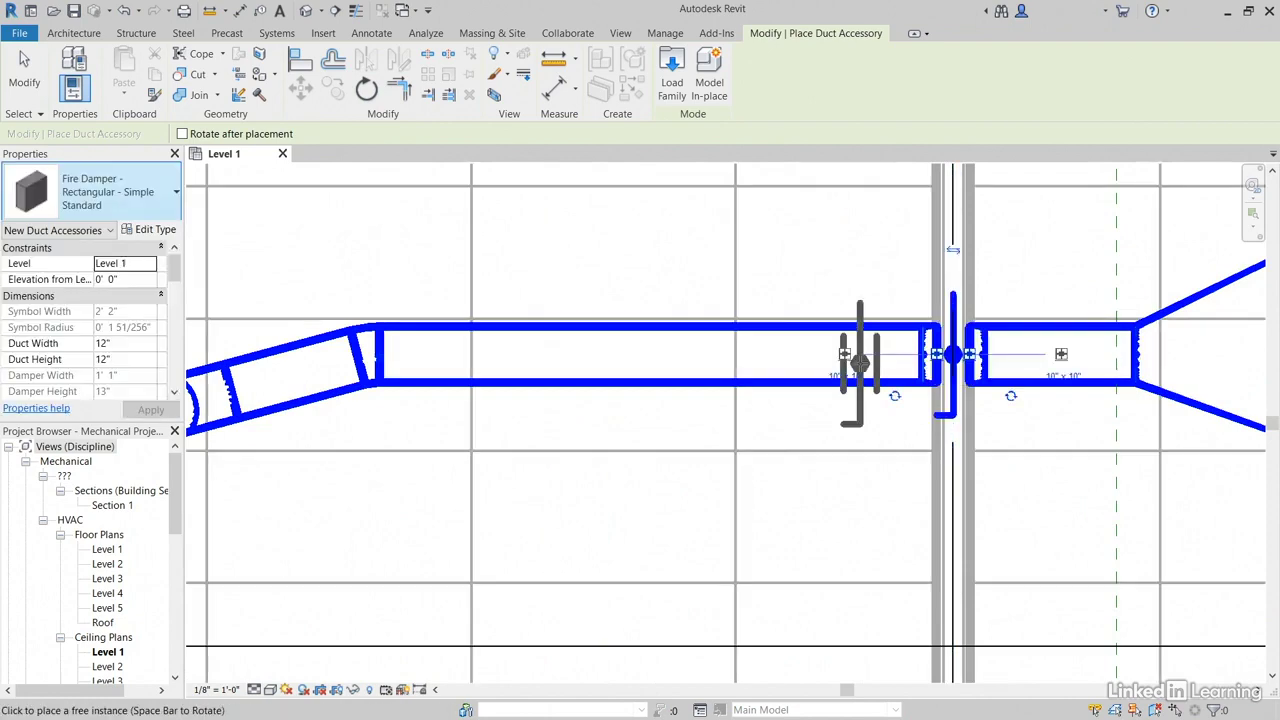
scroll(860, 380, "down", 5)
scroll(856, 393, "down", 3)
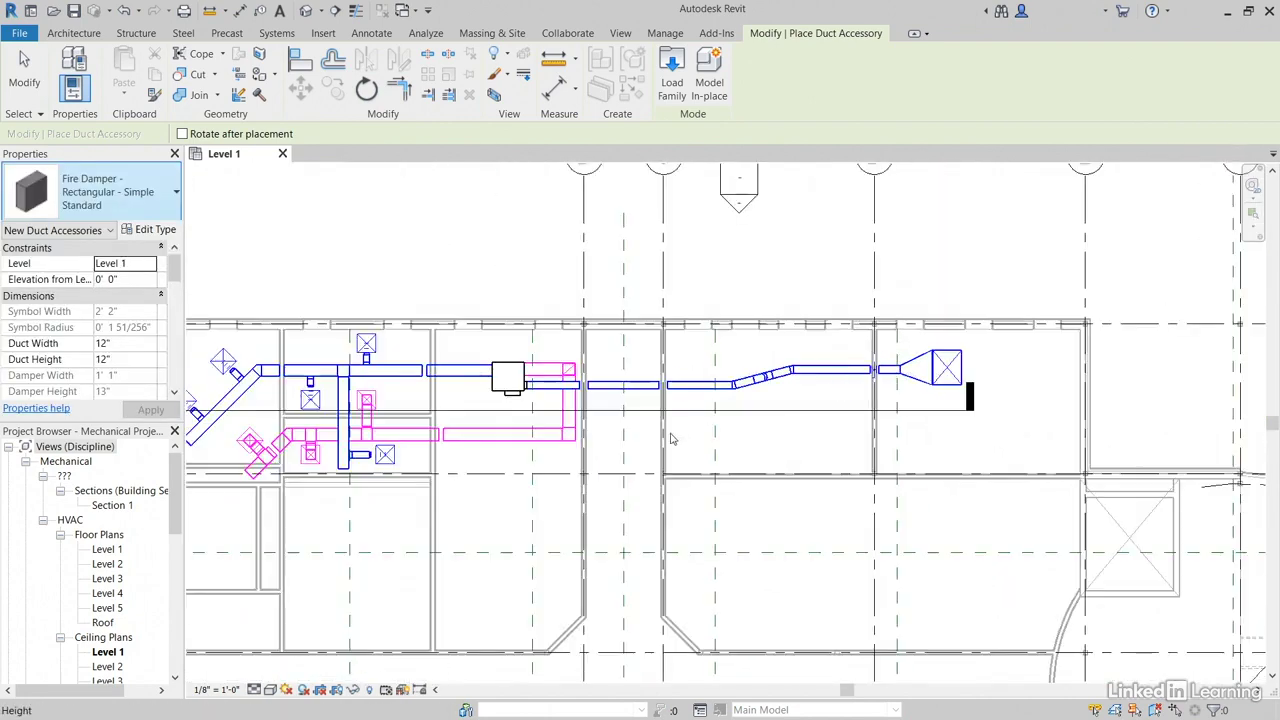
scroll(484, 408, "up", 2)
middle_click_drag(450, 408, 484, 408)
- End damper placement and open Insert > Load Family, moving up to the US Imperial library
key("Escape")
key("Escape")
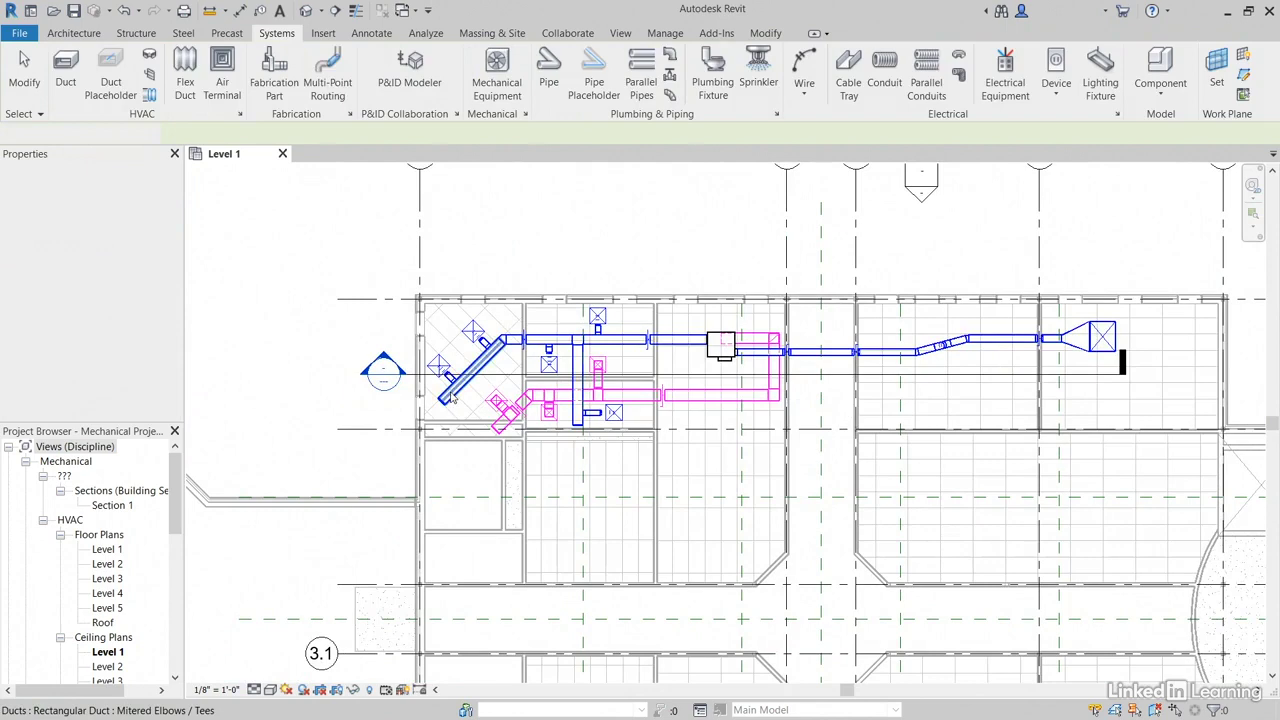
scroll(460, 400, "up", 5)
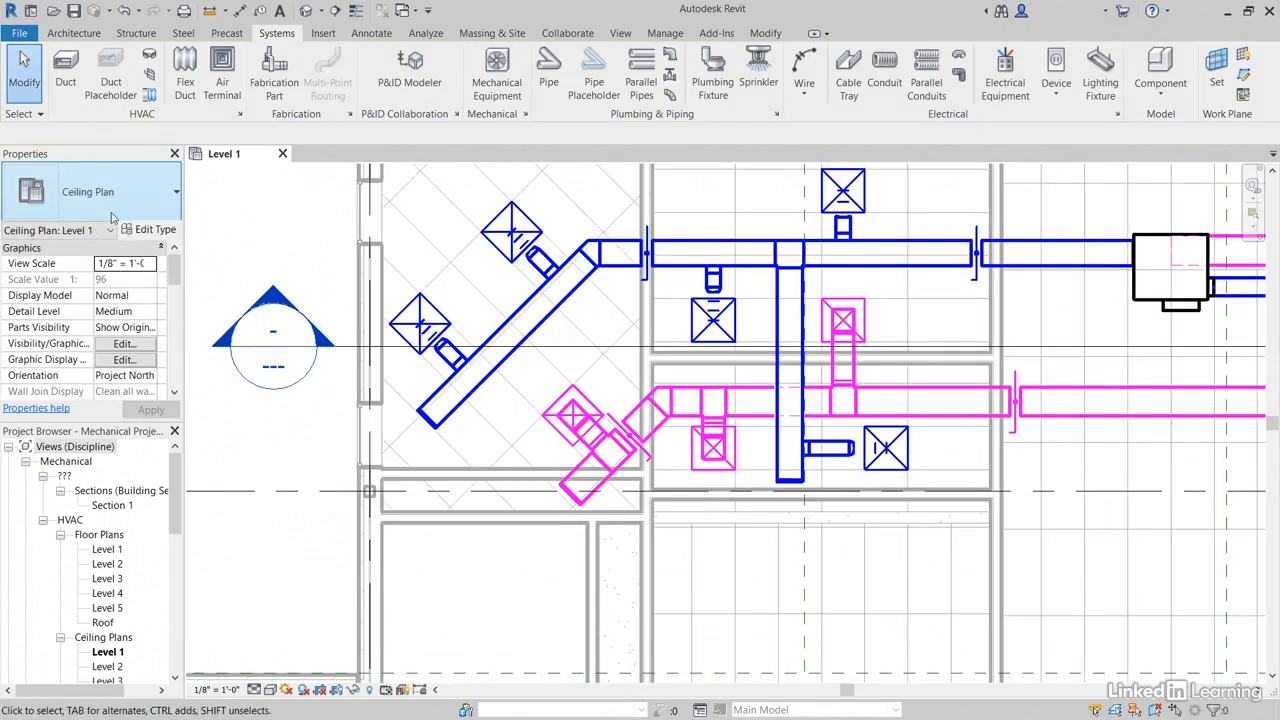
left_click(323, 34)
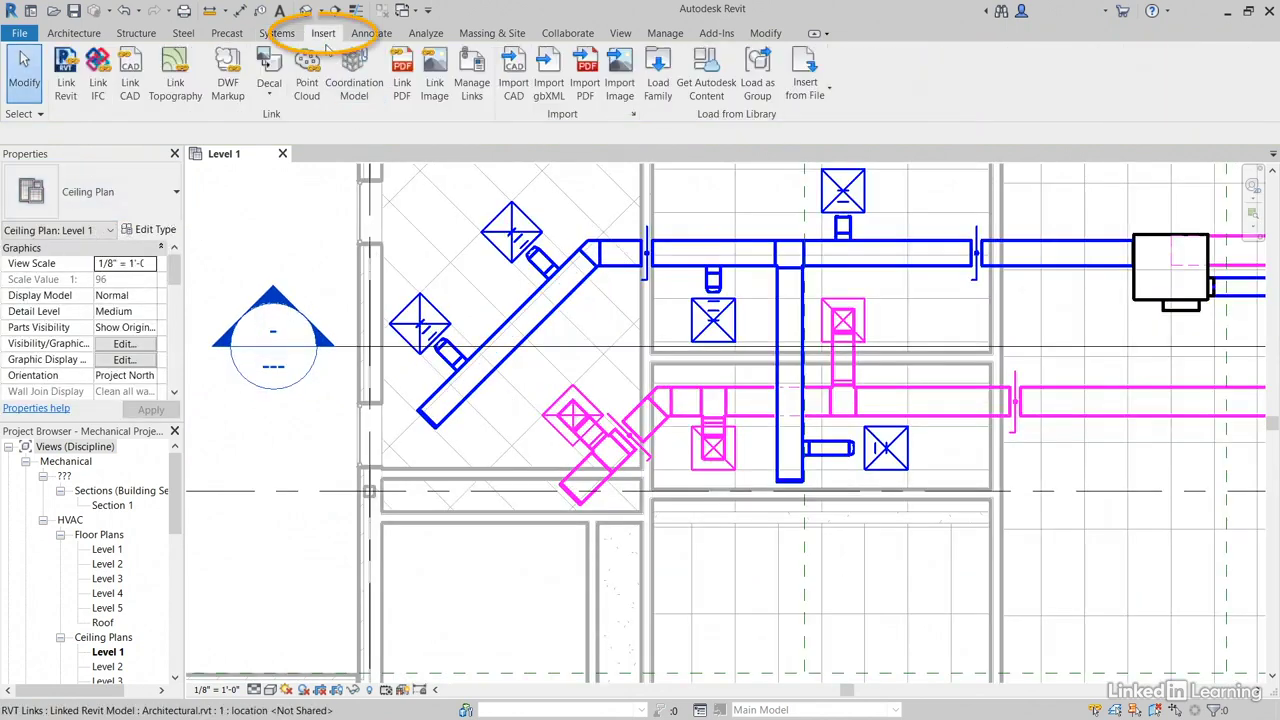
left_click(657, 88)
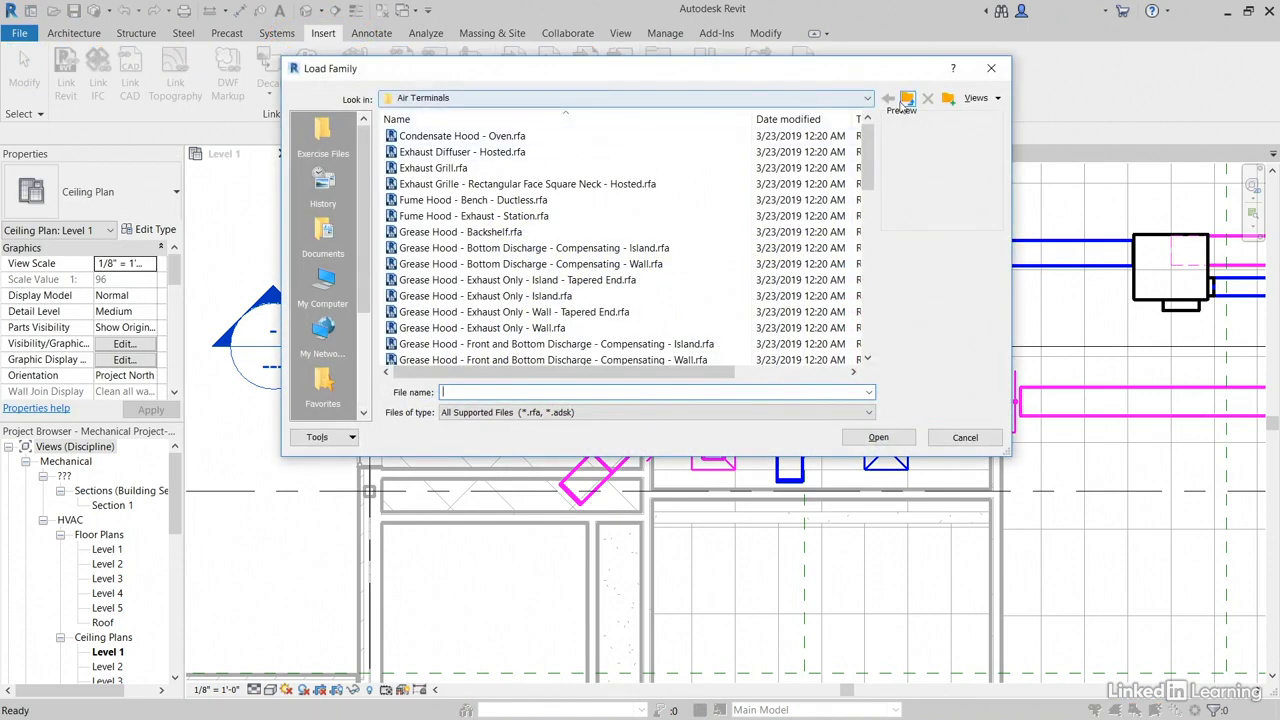
left_click(906, 100)
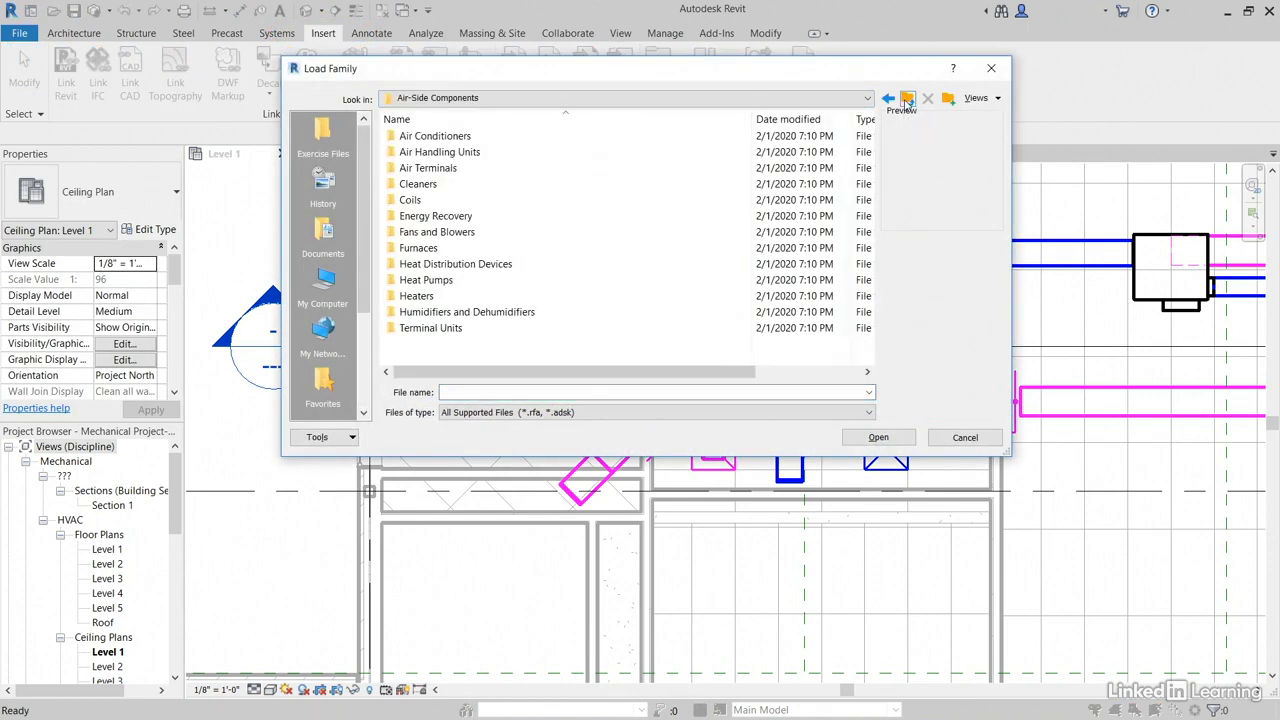
left_click(907, 99)
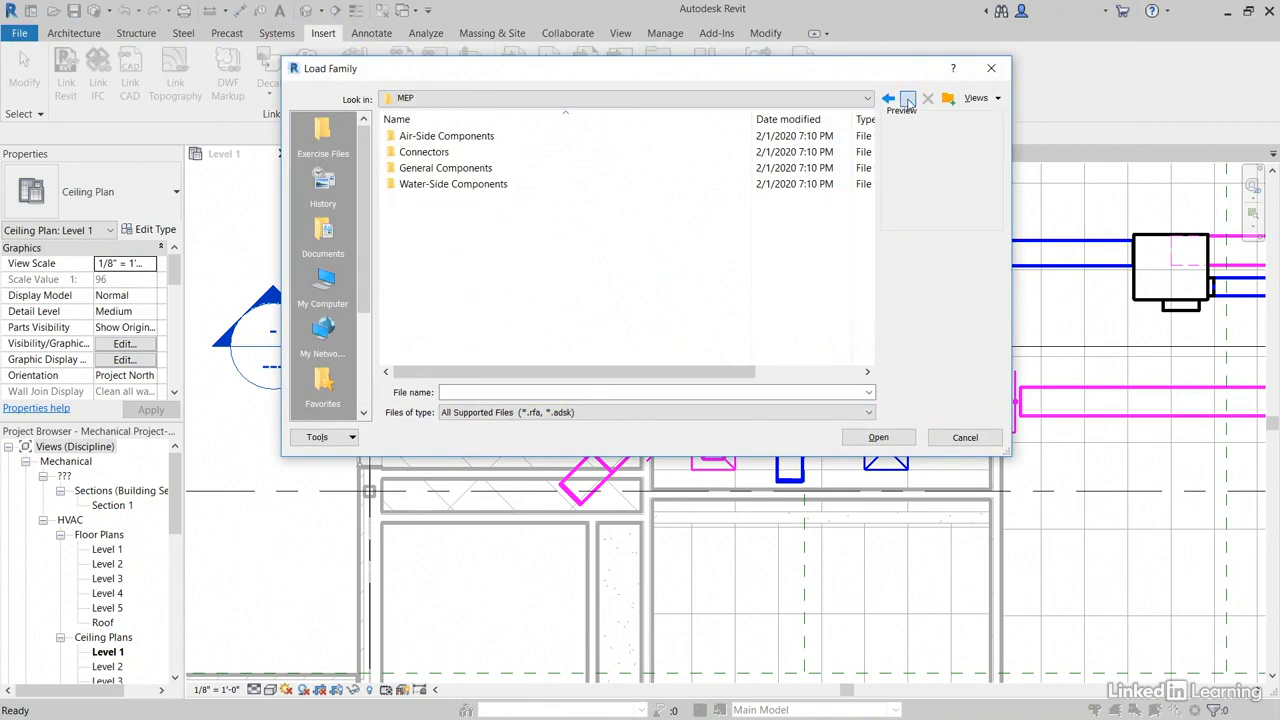
left_click(907, 99)
left_click(907, 99)
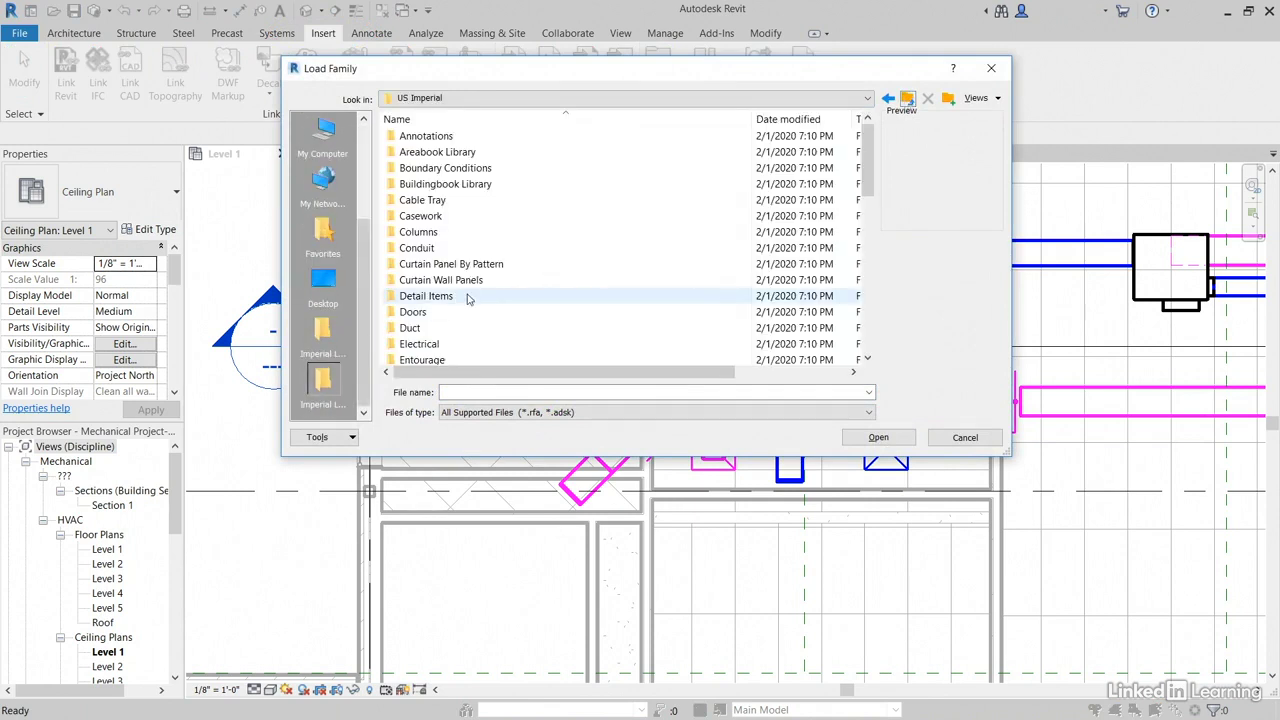
- Load Balancing Damper - Round.rfa from US Imperial > Duct > Accessories > Dampers
scroll(467, 300, "down", 1)
left_click(480, 99)
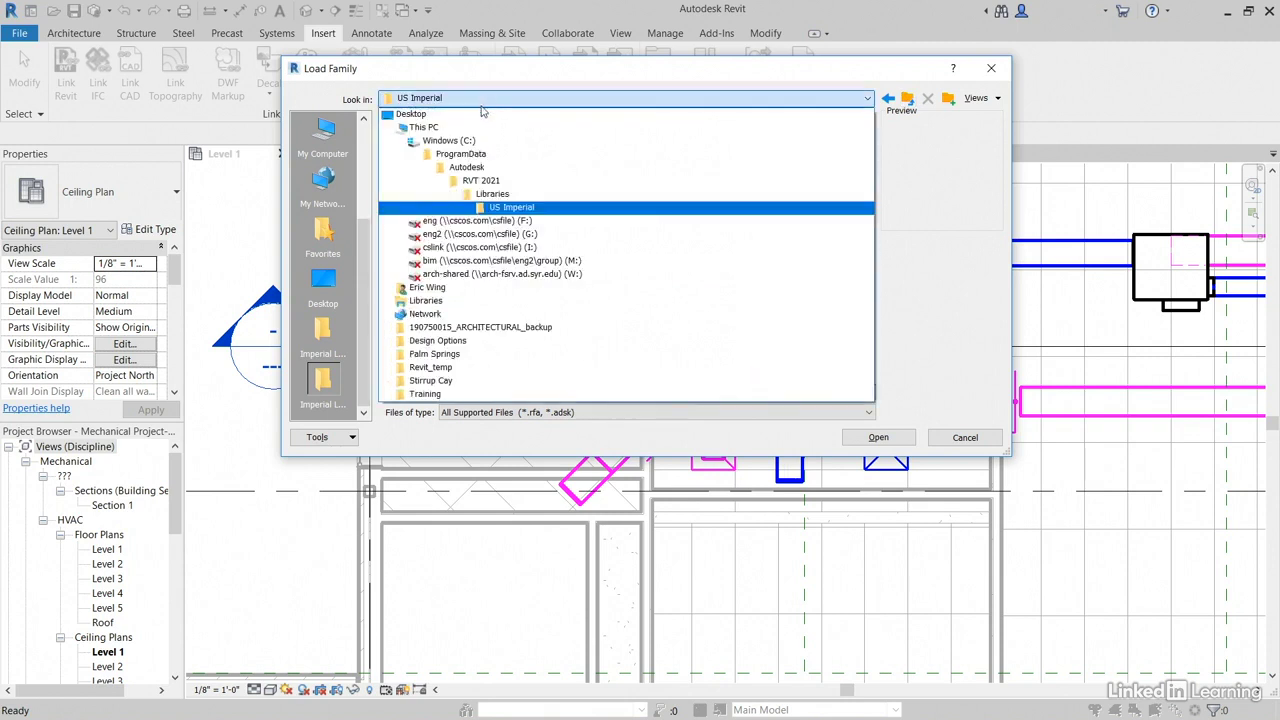
left_click(484, 194)
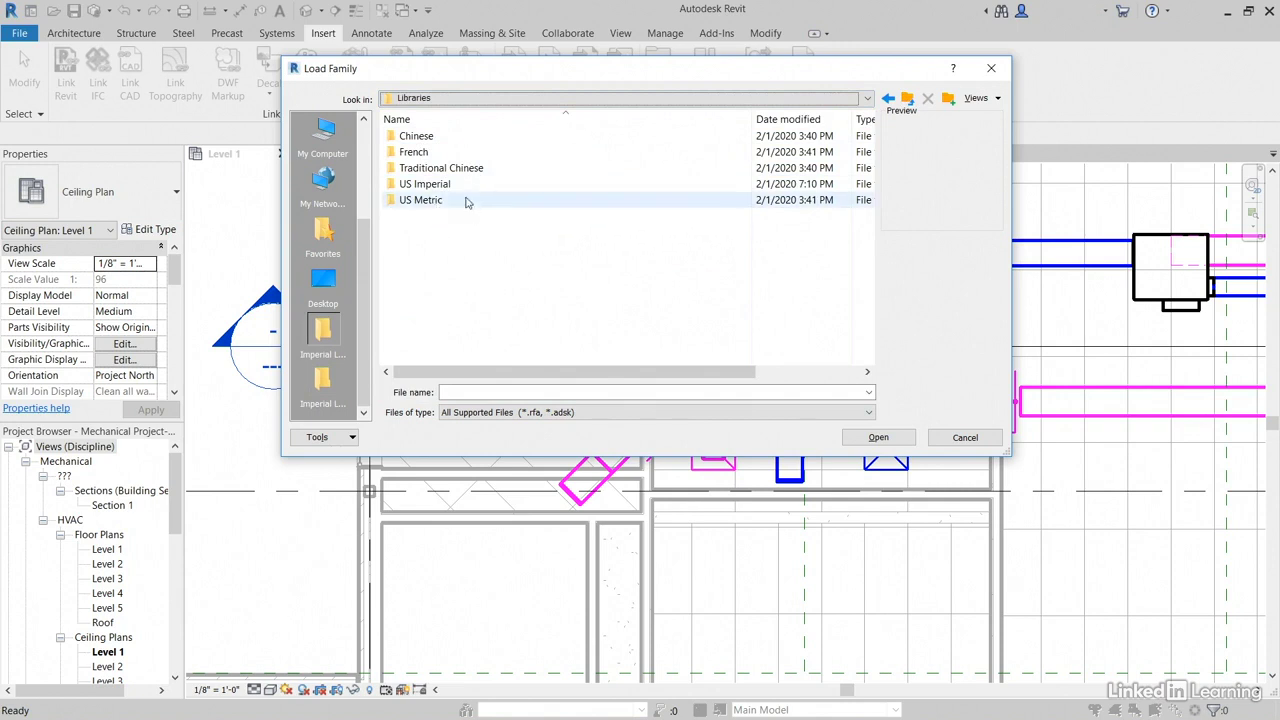
double_click(432, 185)
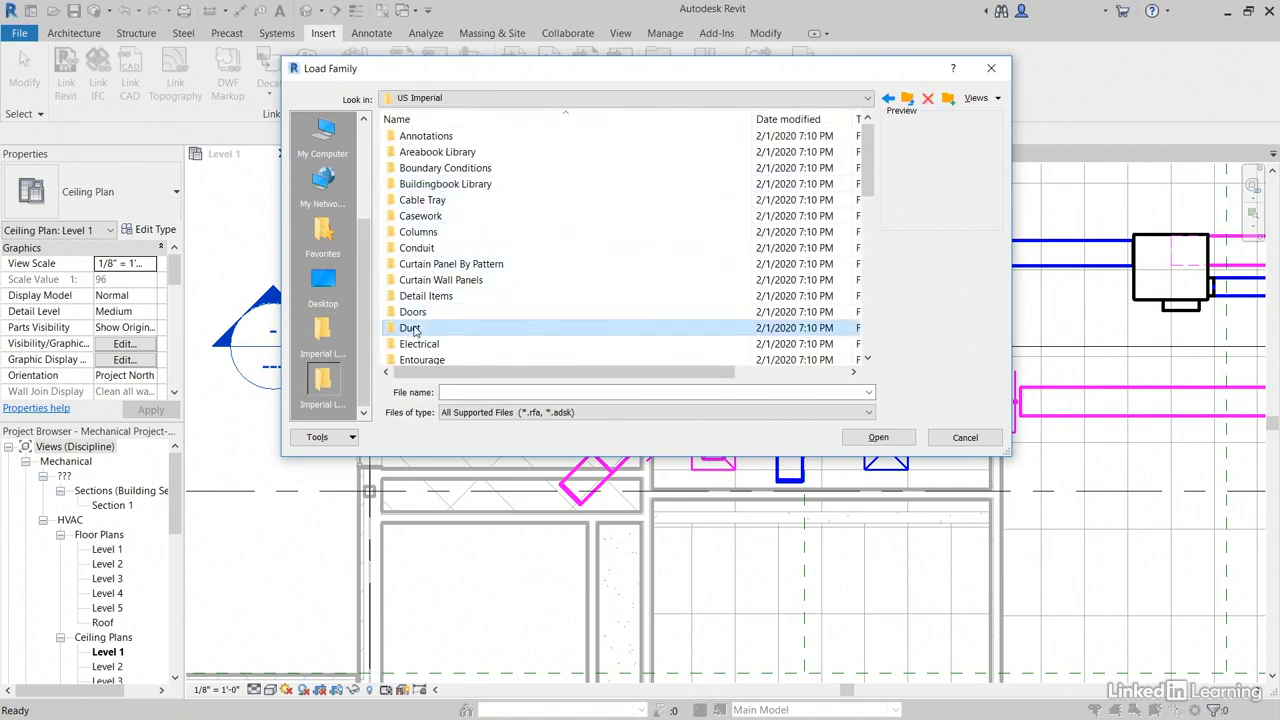
double_click(412, 327)
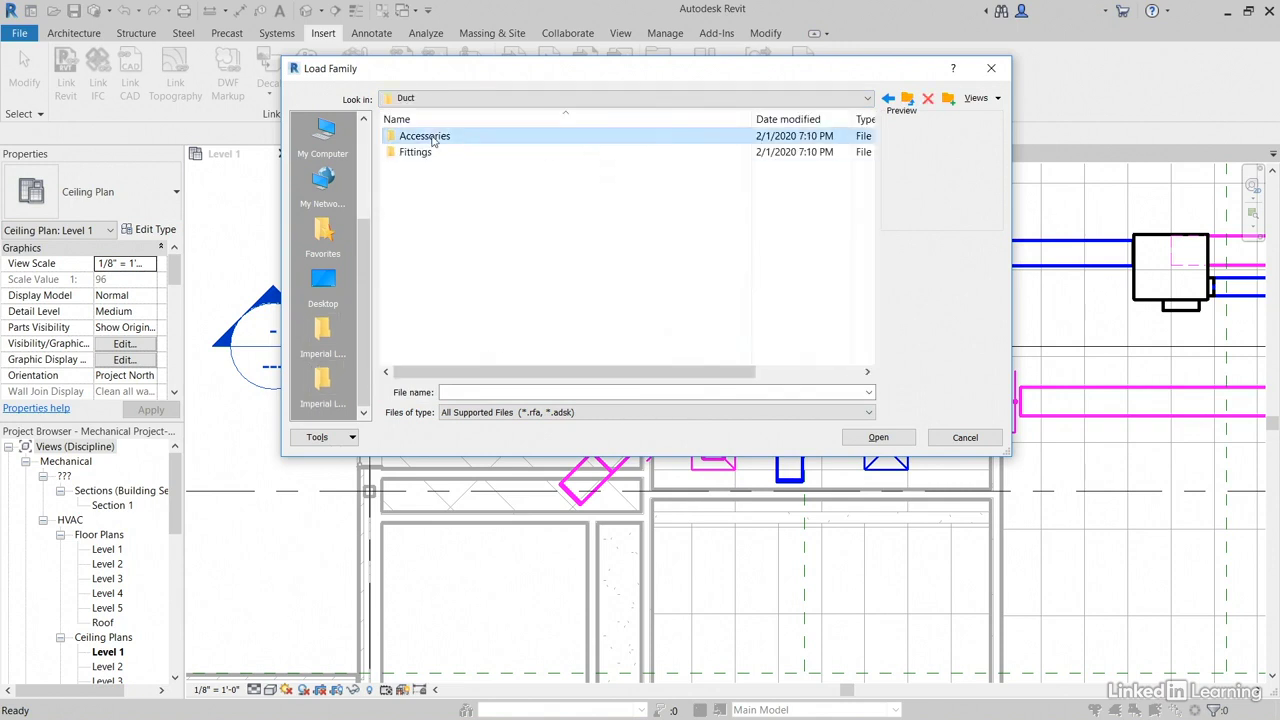
double_click(432, 139)
double_click(420, 137)
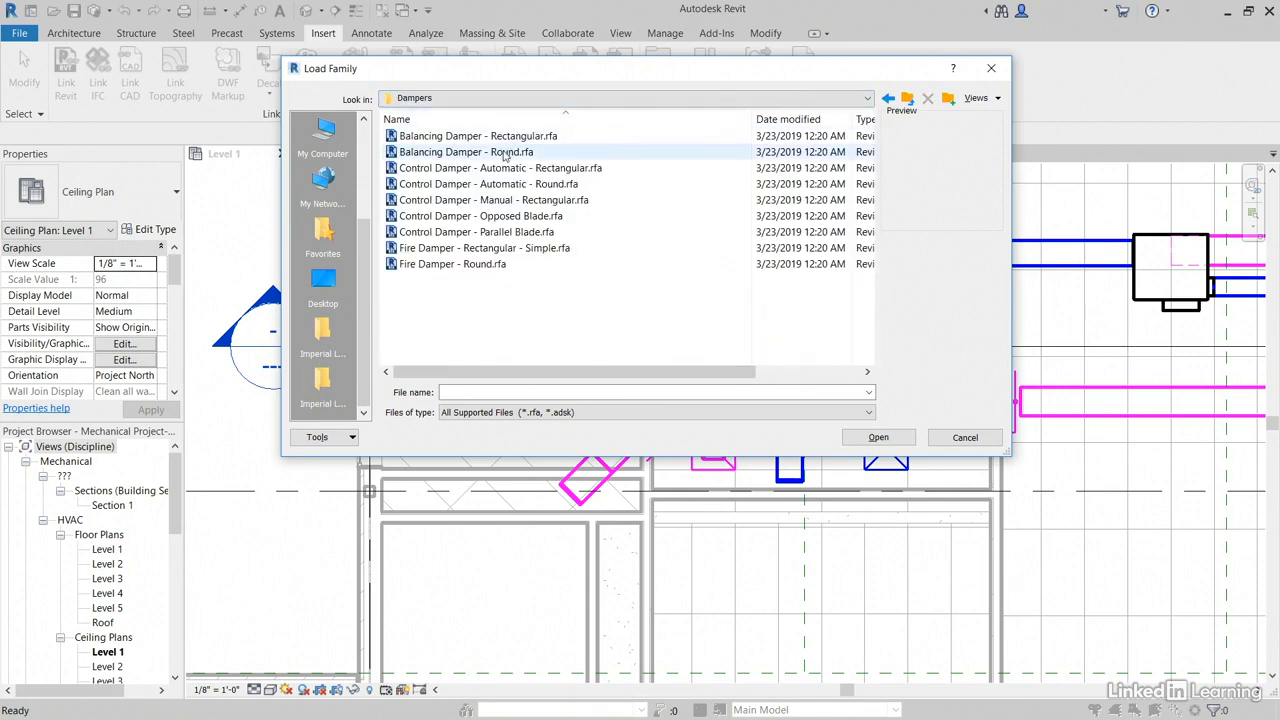
left_click(505, 154)
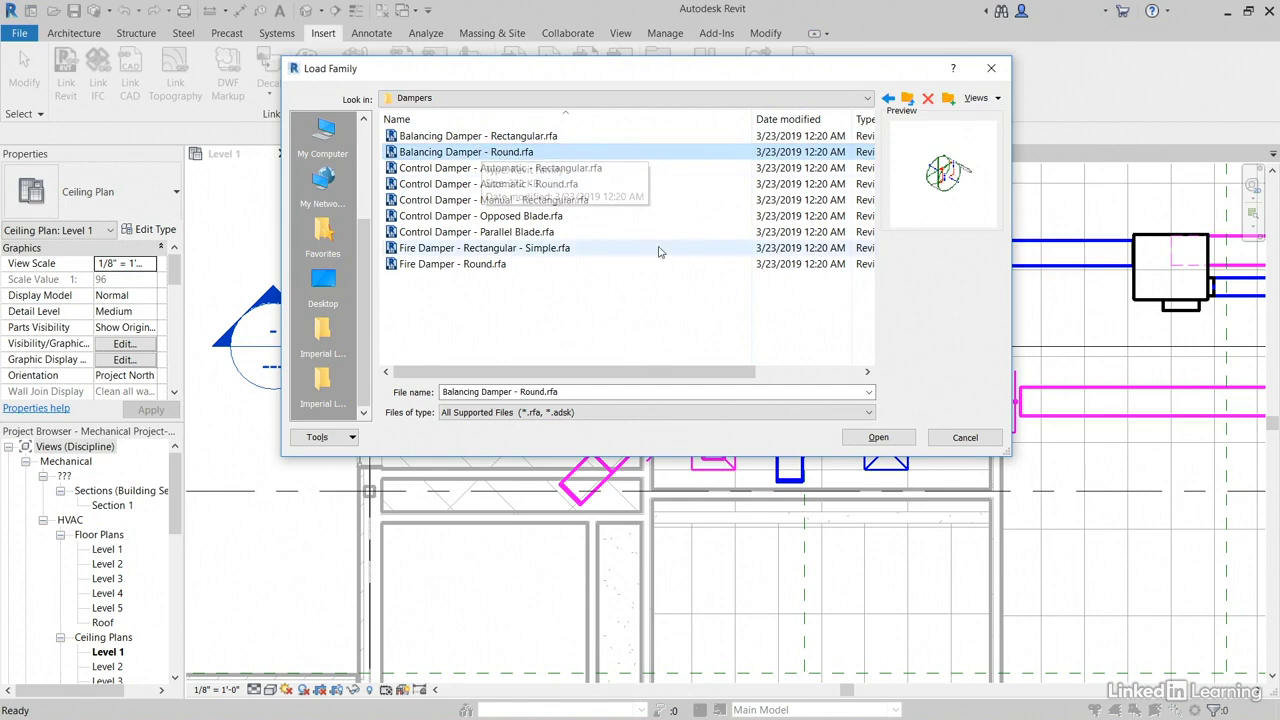
left_click(877, 438)
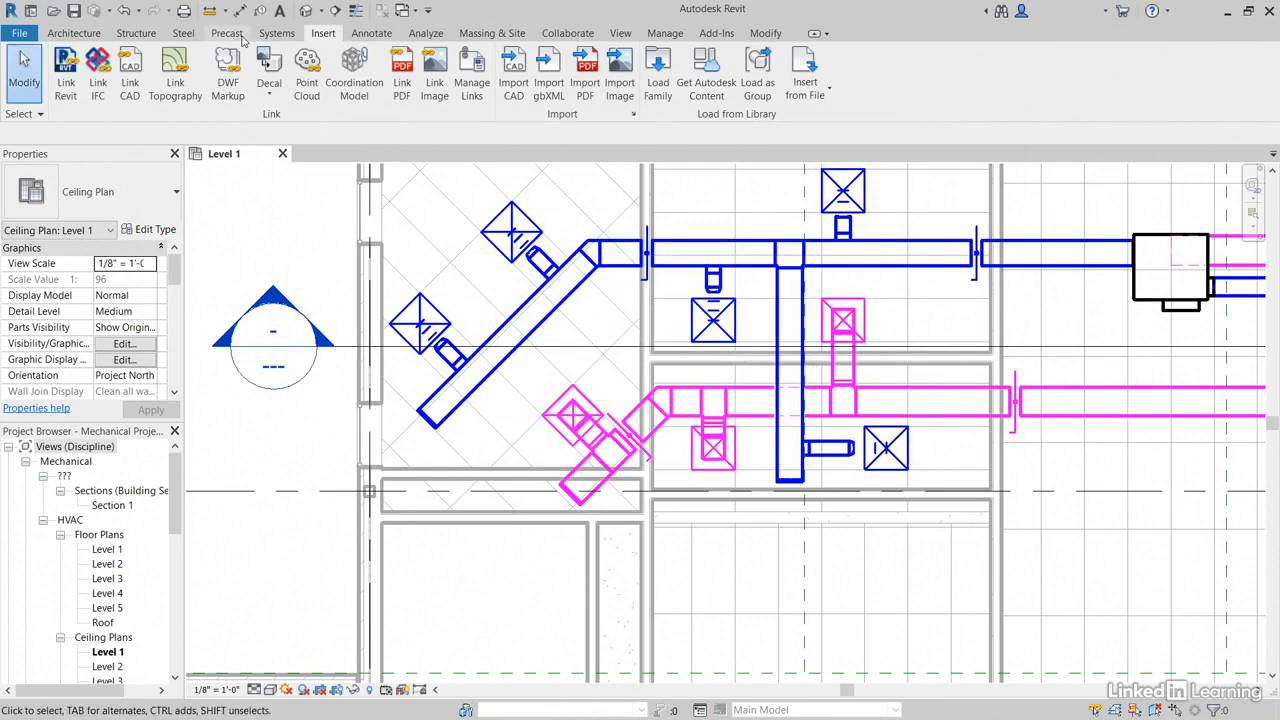
- Place a Balancing Damper - Round at the midpoint of the branch stub beside the vertical blue duct
left_click(276, 34)
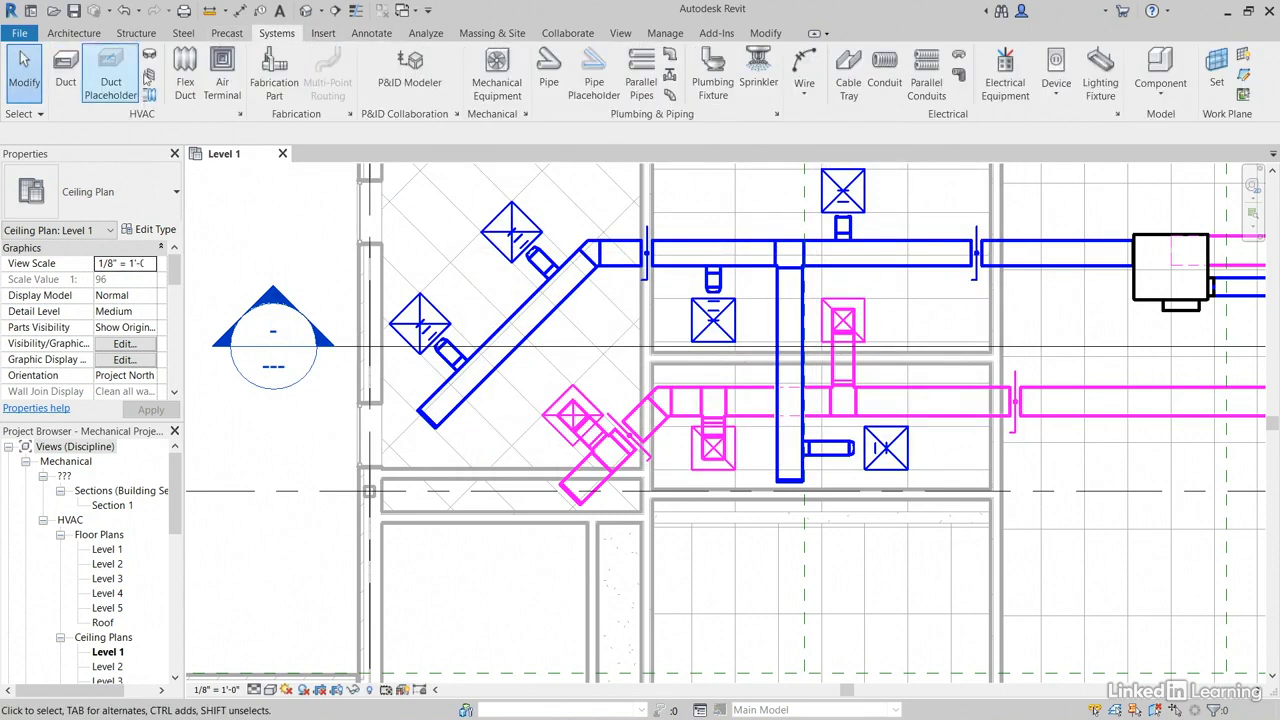
left_click(150, 76)
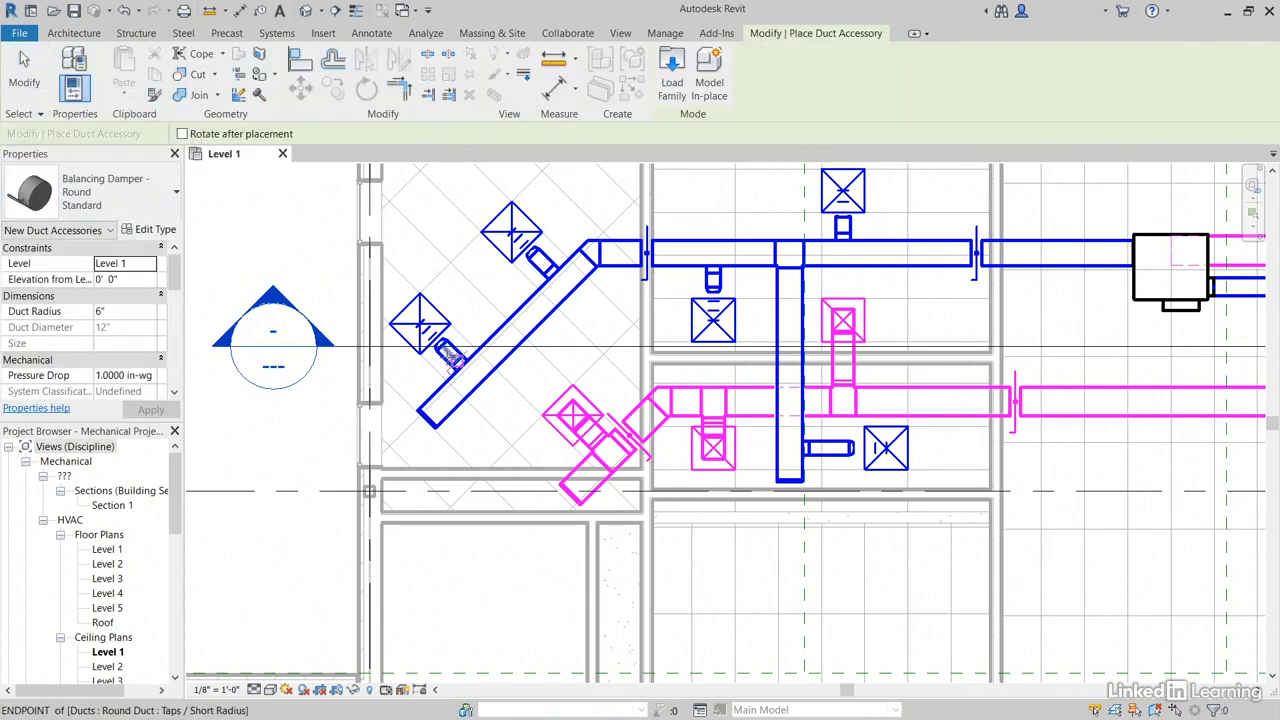
scroll(449, 359, "up", 5)
middle_click_drag(546, 232, 343, 490)
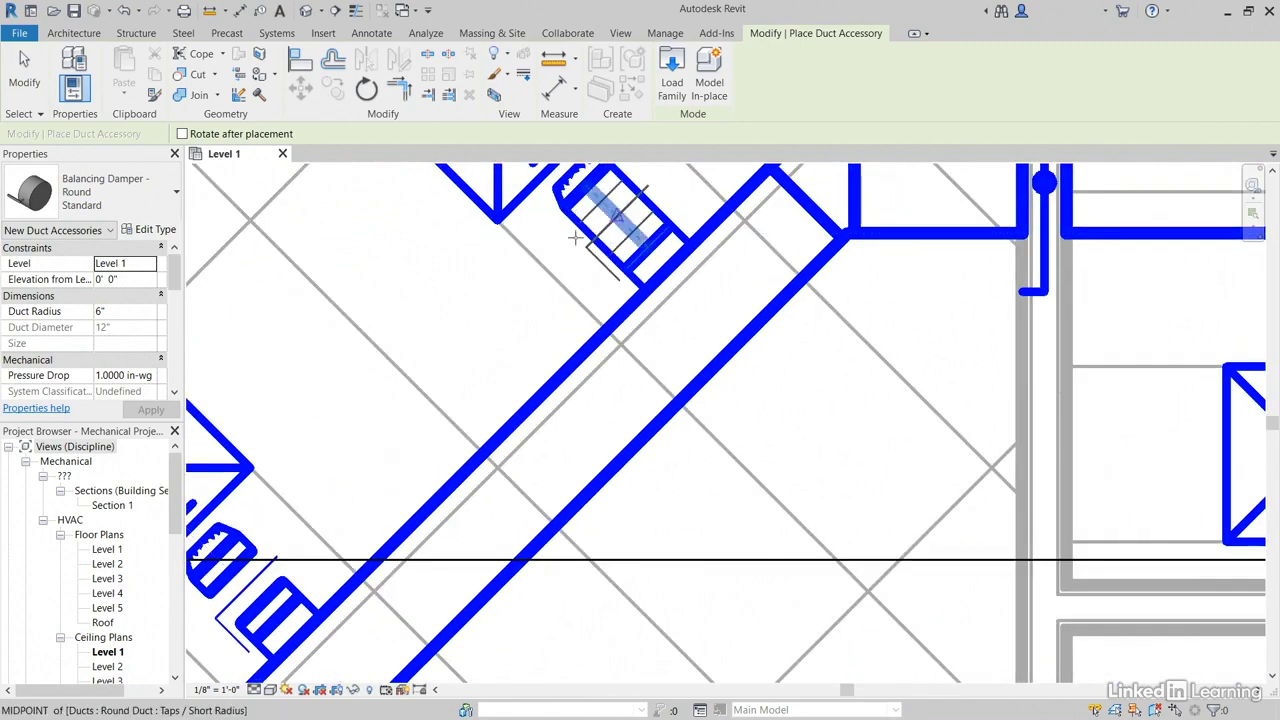
scroll(749, 377, "down", 4)
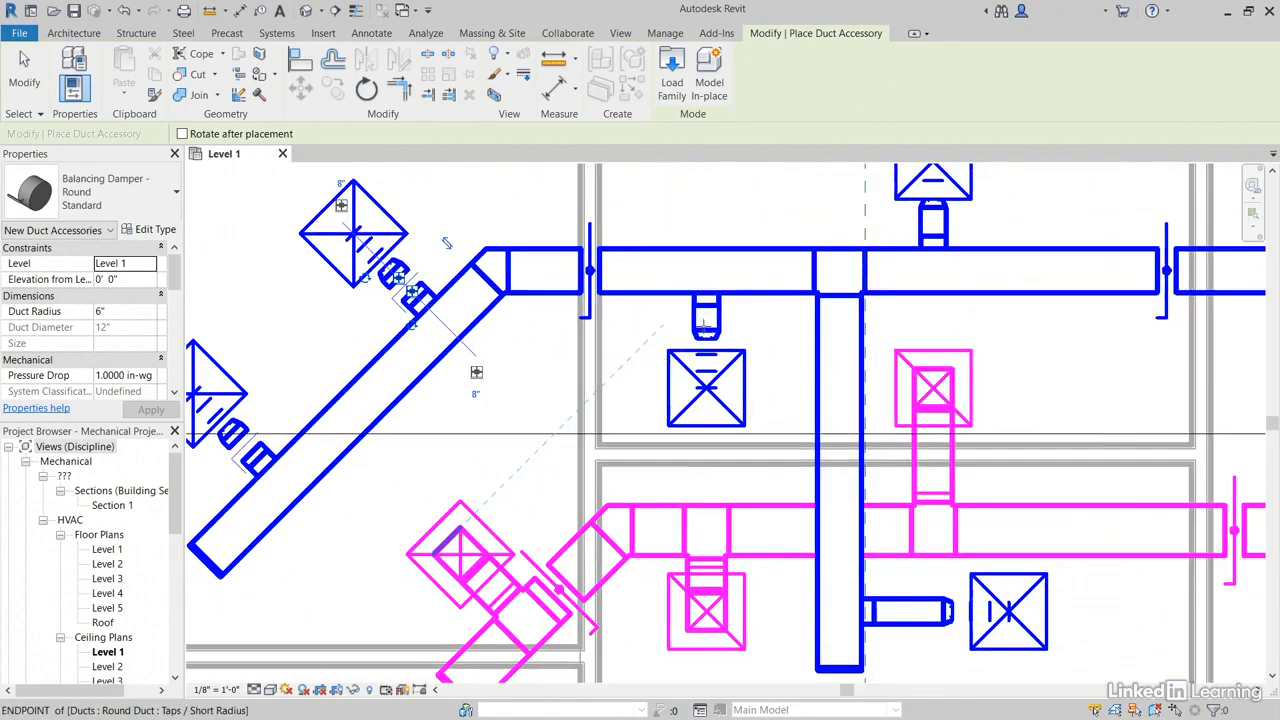
scroll(703, 323, "up", 4)
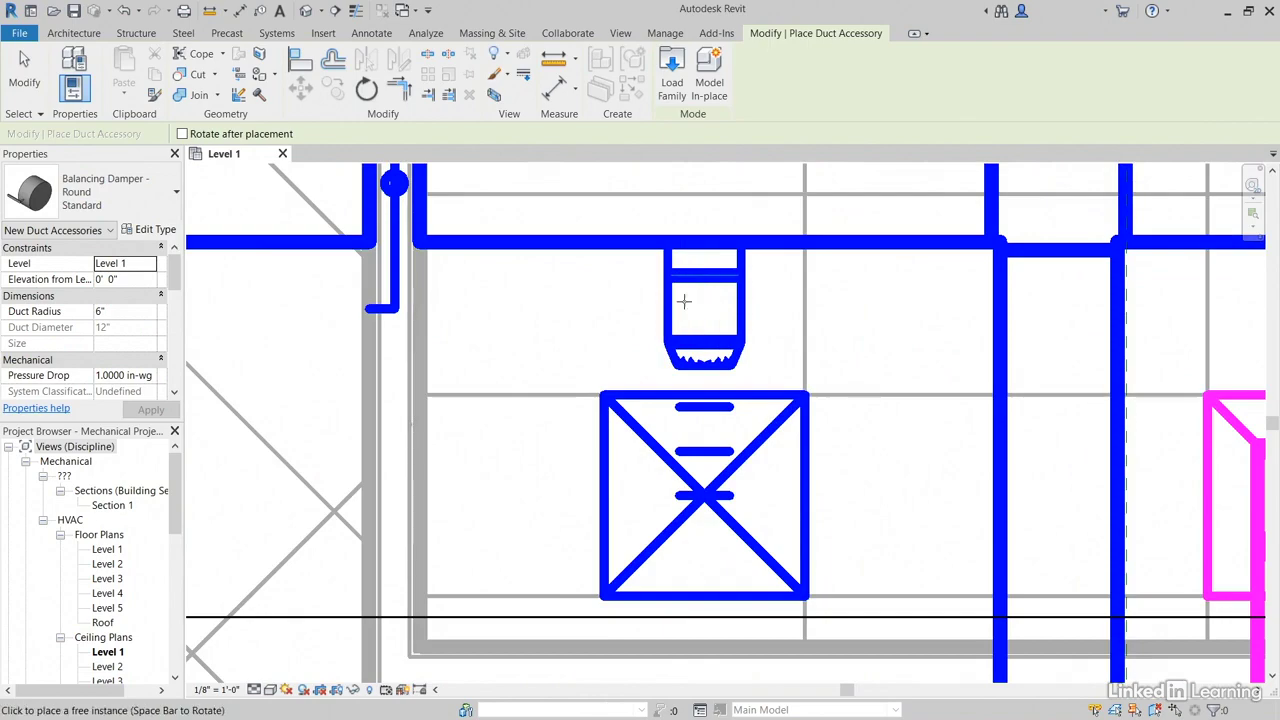
scroll(766, 217, "down", 5)
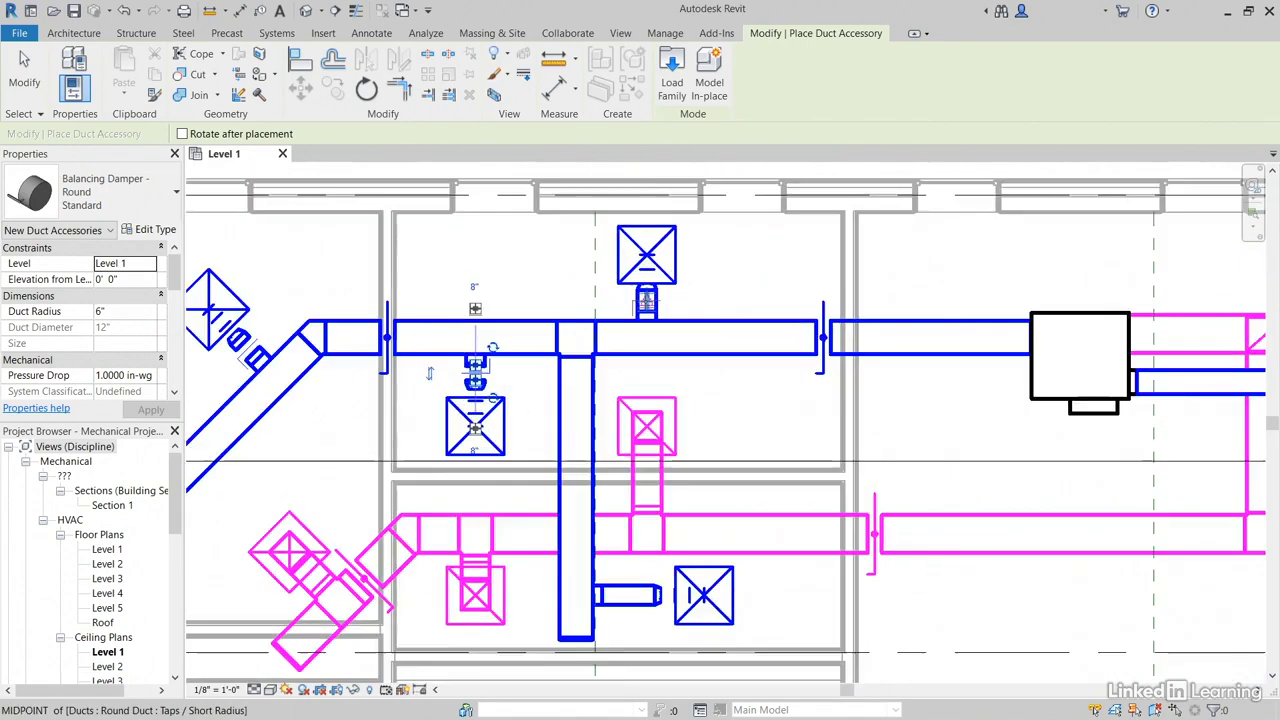
scroll(475, 378, "up", 4)
scroll(560, 380, "down", 5)
scroll(642, 386, "up", 5)
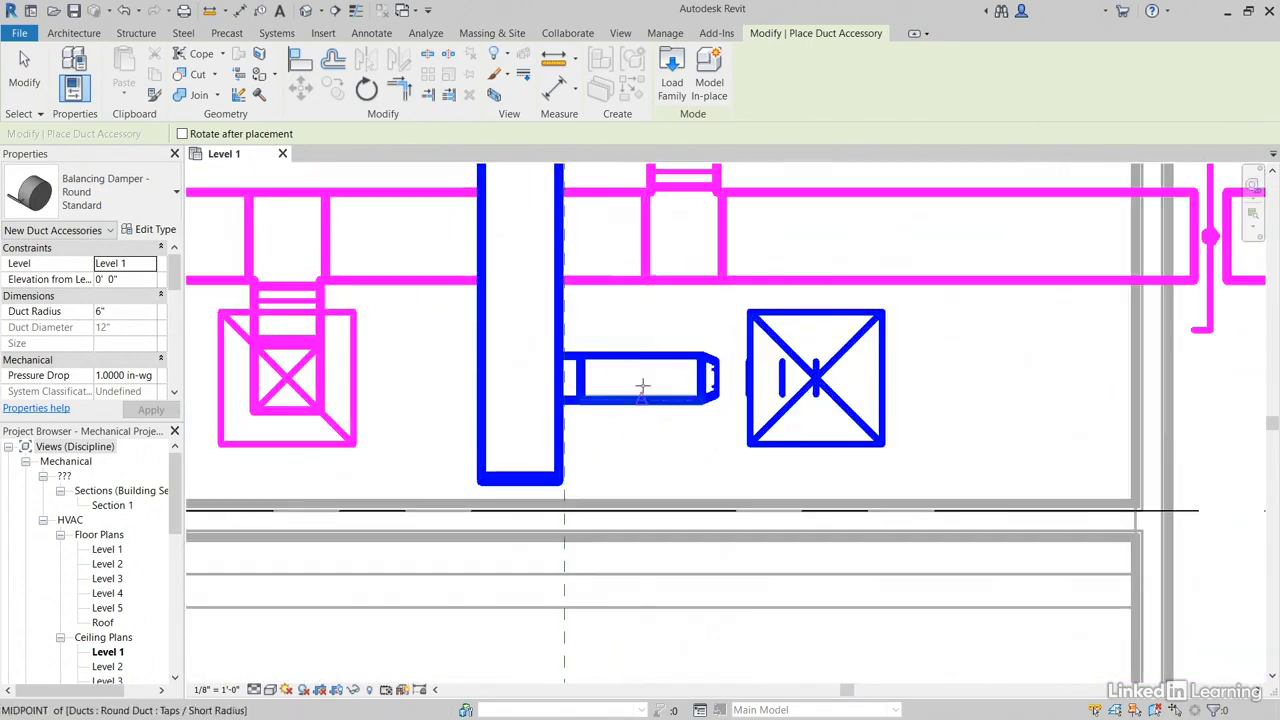
left_click(662, 395)
- Flip the new balancing damper 180° on its branch duct, then deselect it
key("Escape")
key("Escape")
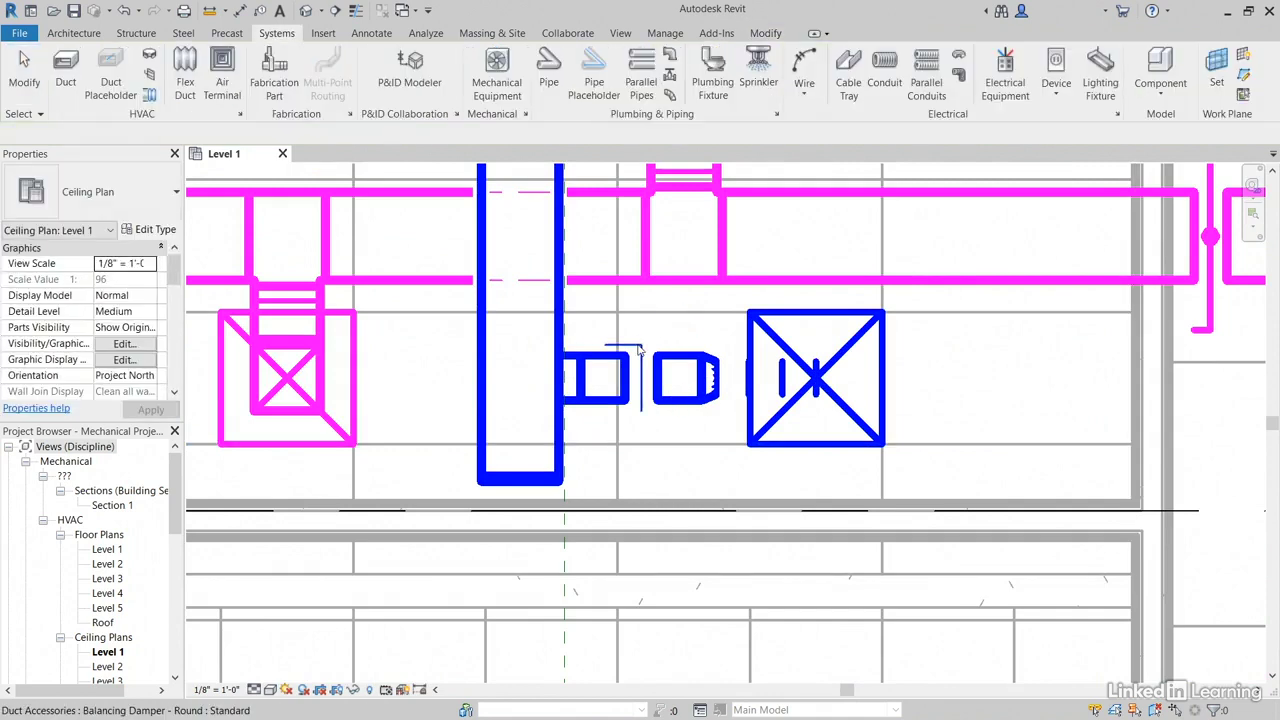
left_click(655, 325)
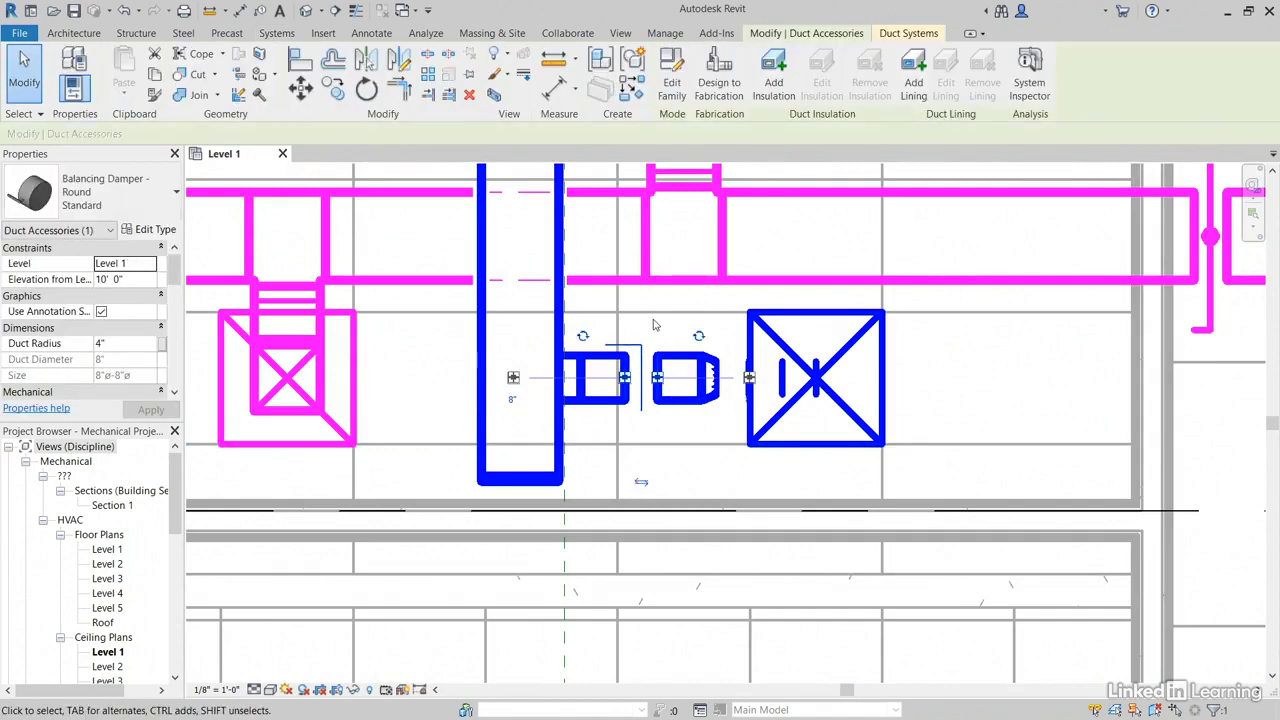
left_click(583, 338)
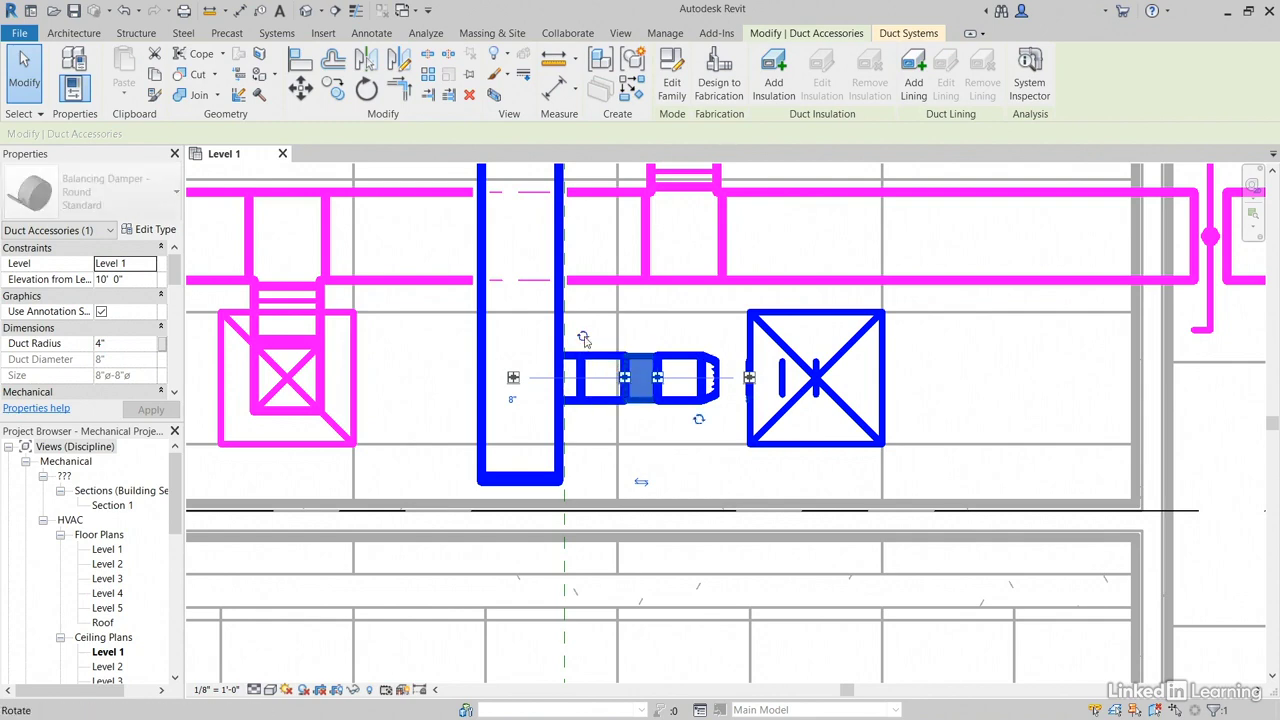
scroll(659, 376, "down", 2)
scroll(659, 376, "down", 2)
middle_click_drag(659, 376, 675, 408)
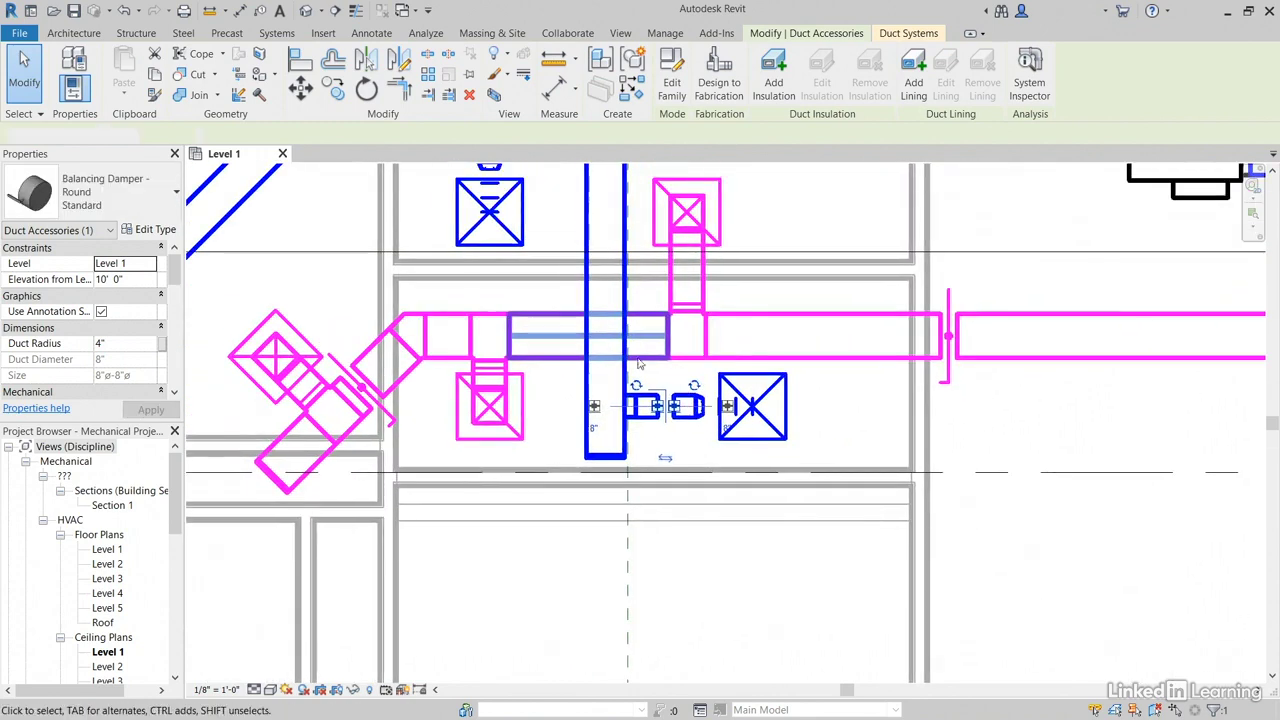
key("Escape")
- Show the default {3D} view at Fine detail level with Thin Lines turned on
left_click(306, 12)
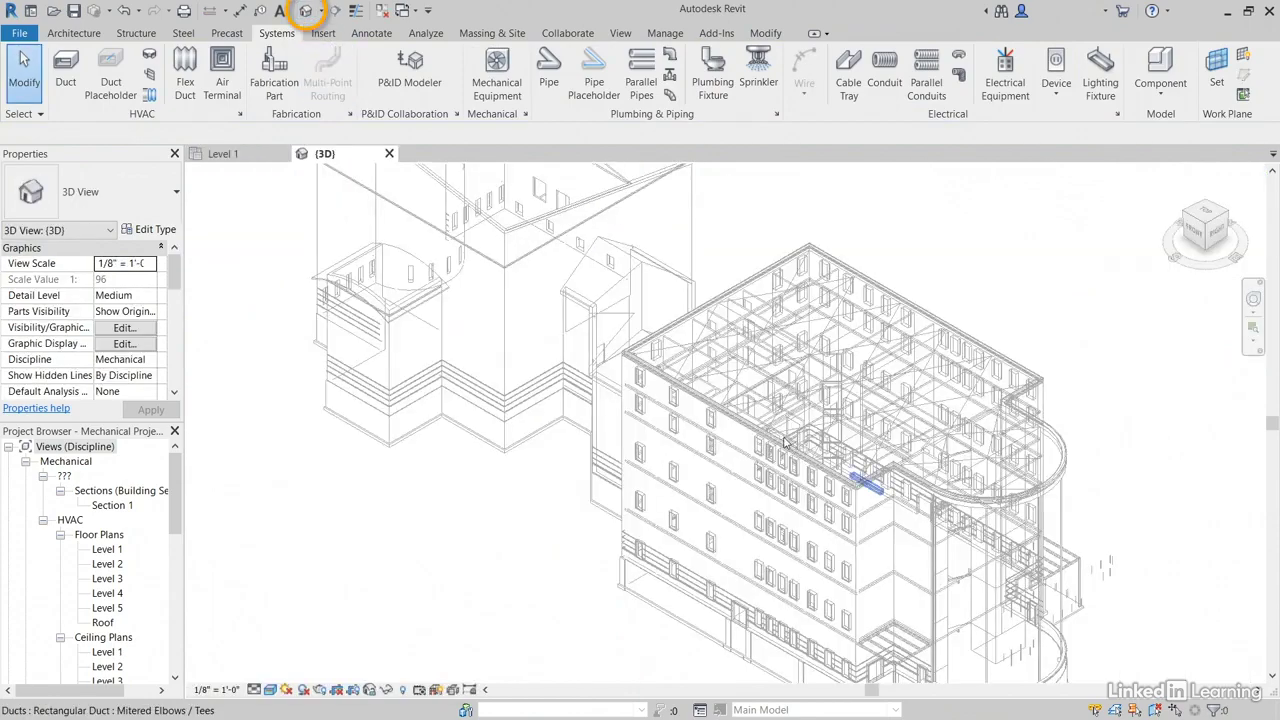
scroll(743, 432, "up", 3)
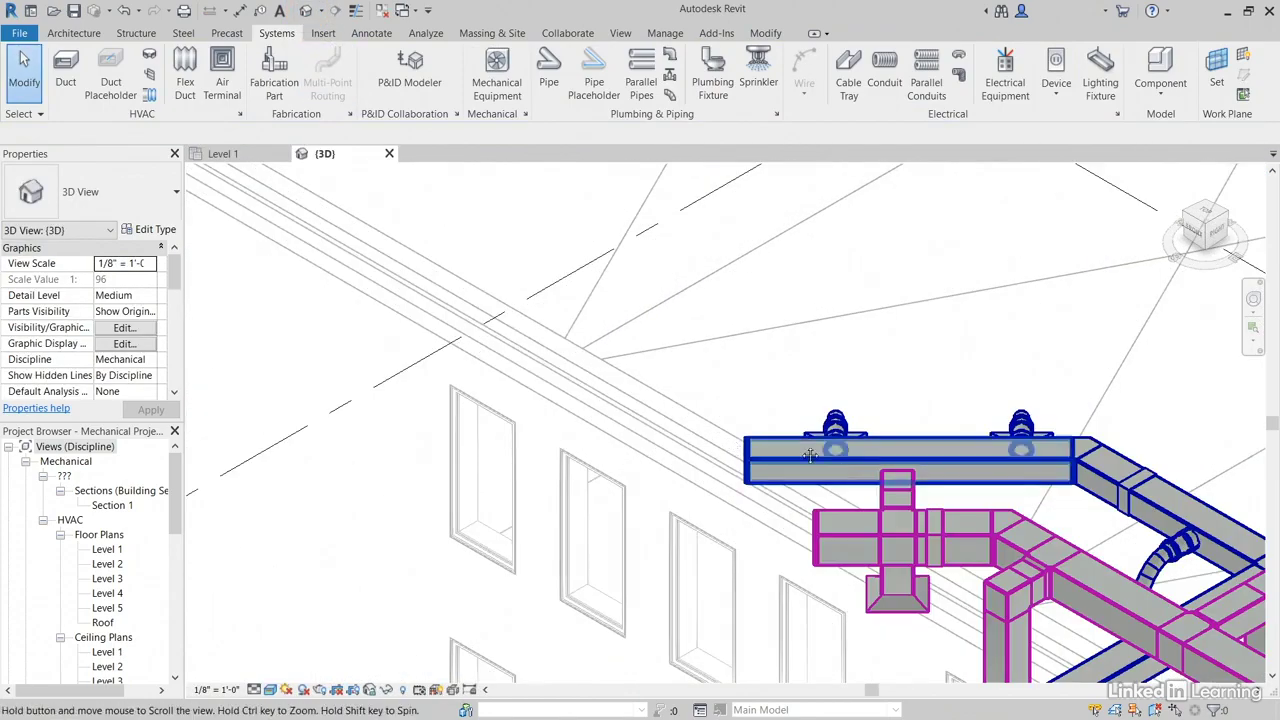
scroll(745, 445, "up", 5)
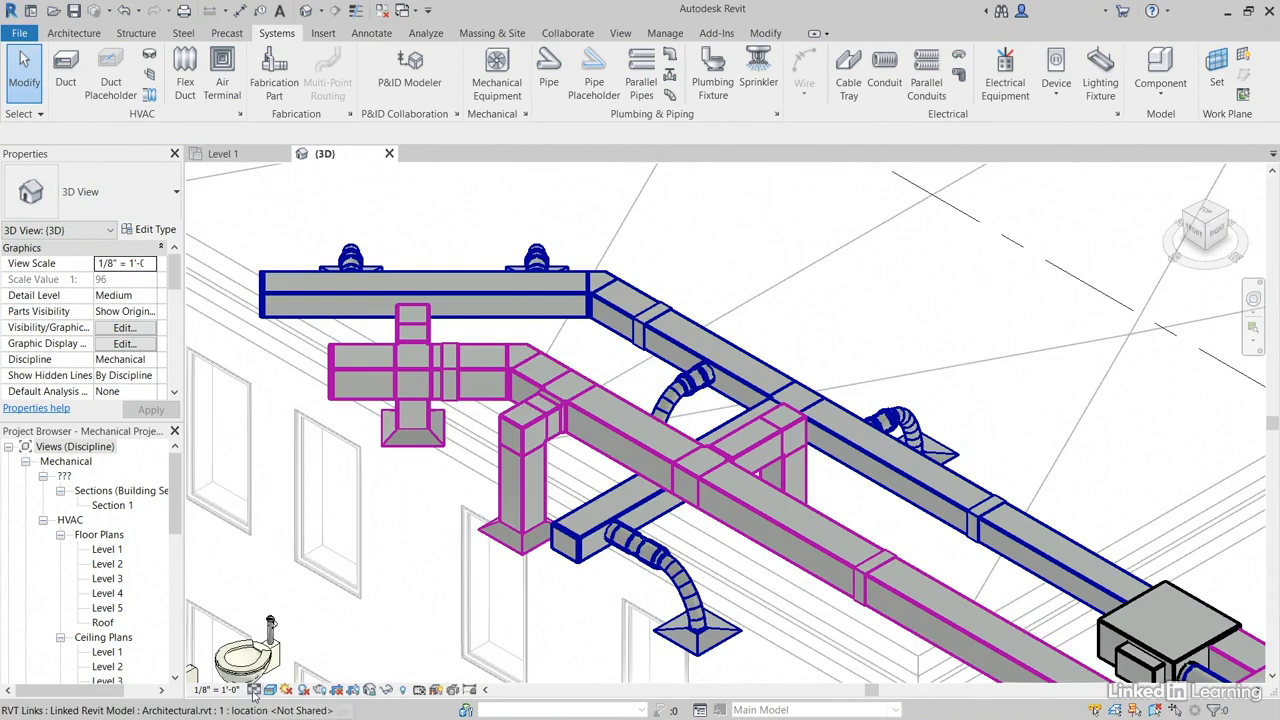
left_click(255, 690)
left_click(272, 672)
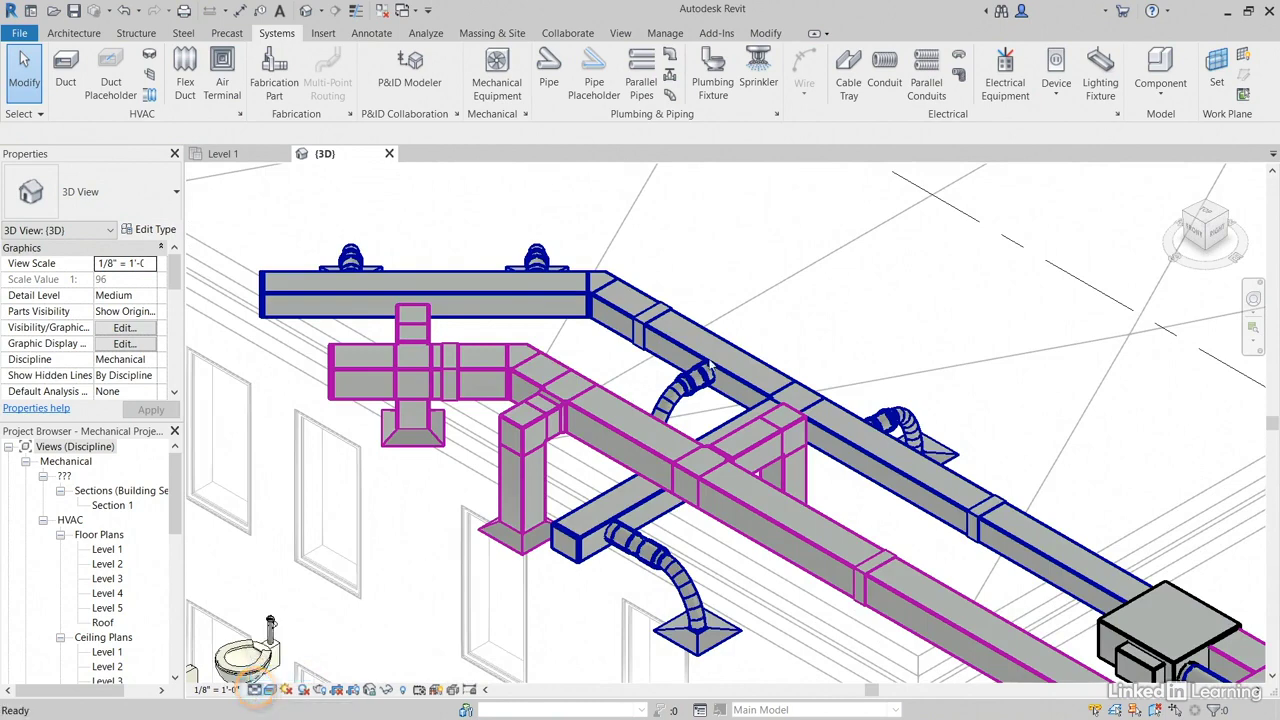
scroll(657, 258, "up", 5)
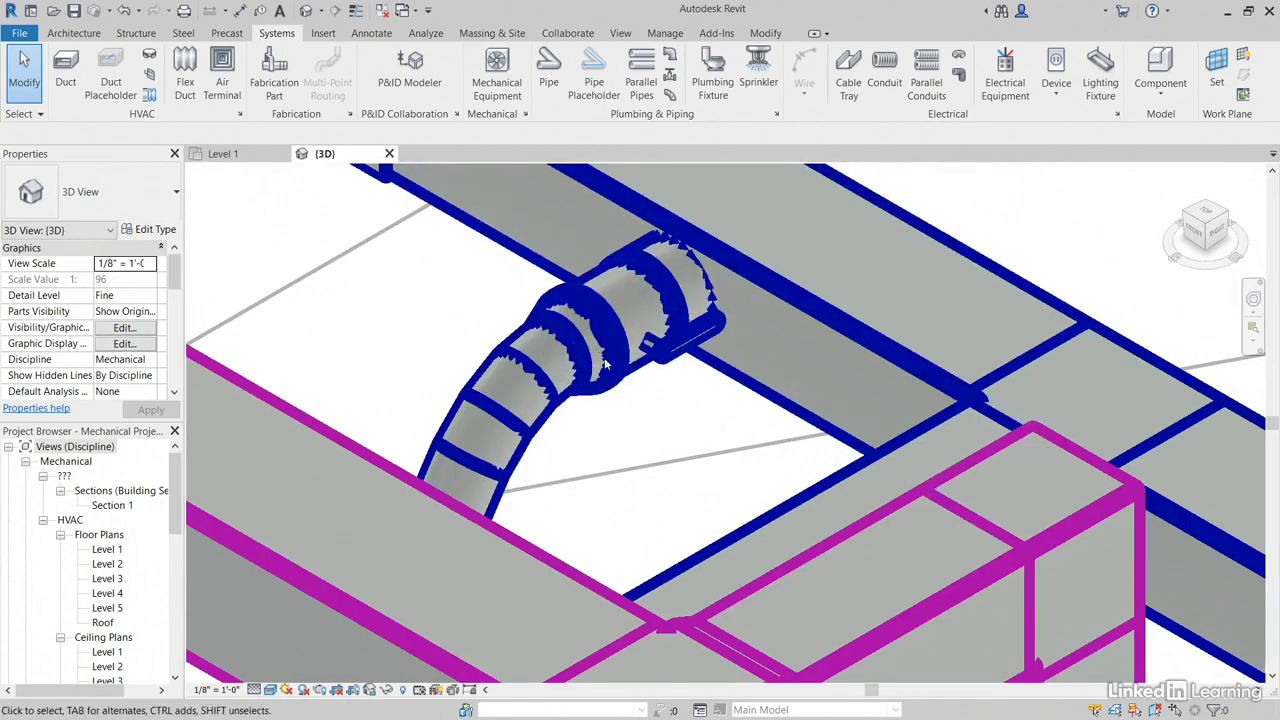
left_click(356, 12)
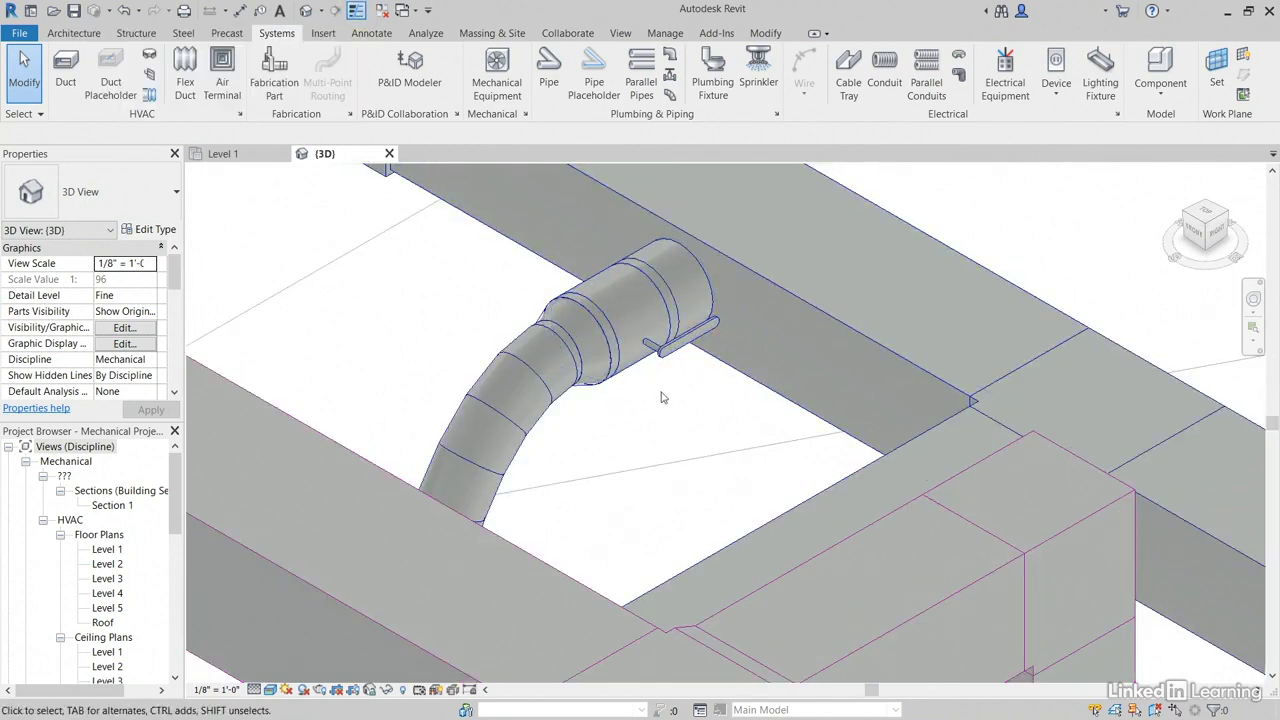
scroll(672, 335, "up", 3)
left_click(684, 324)
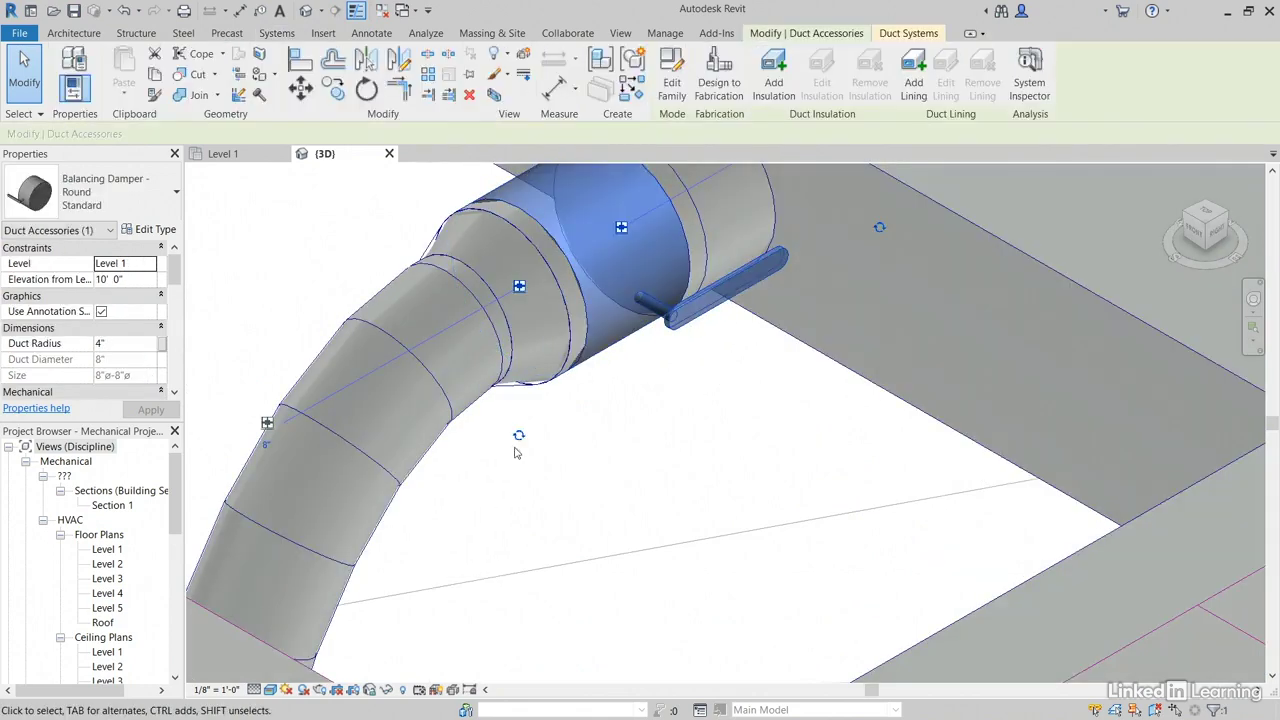
key("space")
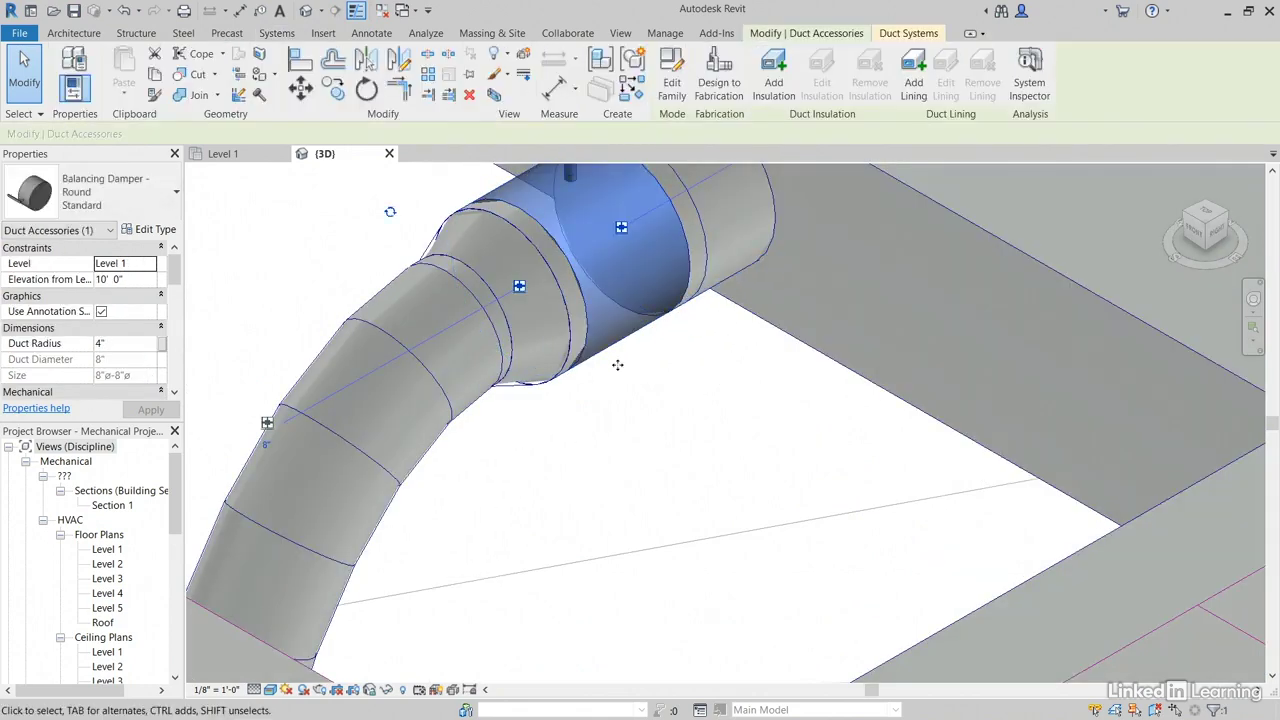
middle_click_drag(617, 365, 450, 322, "shift")
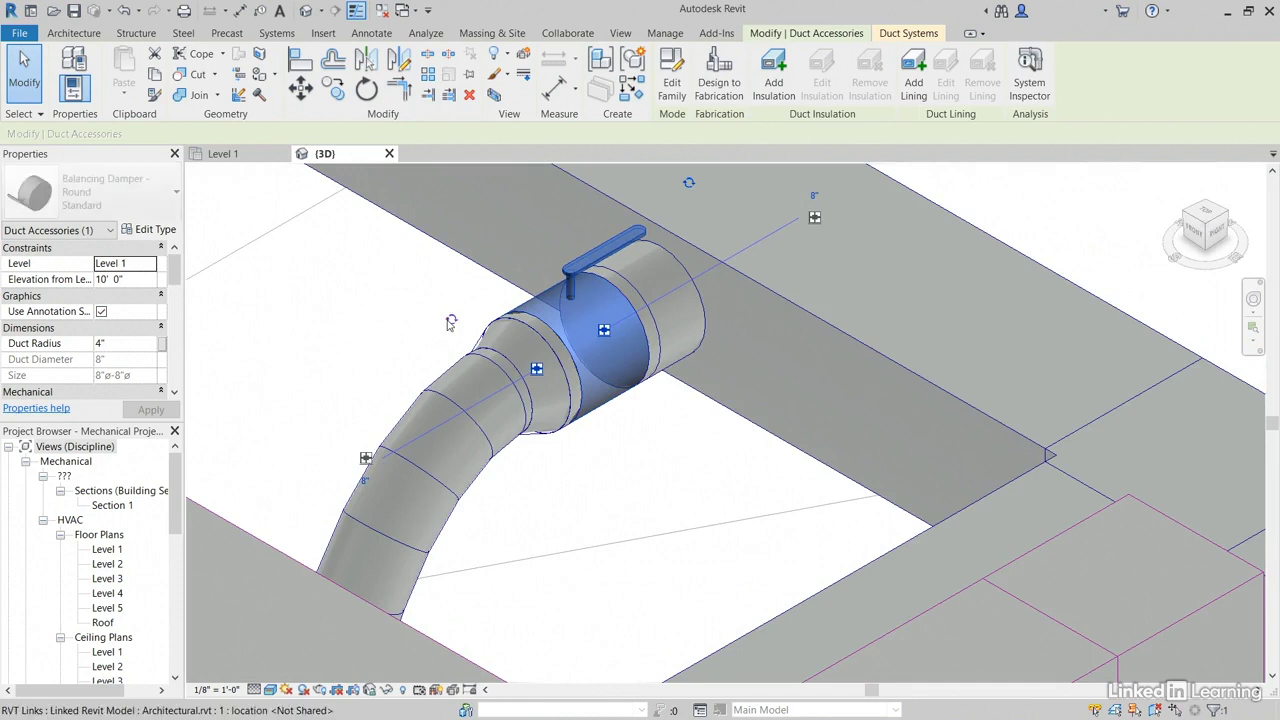
key("space")
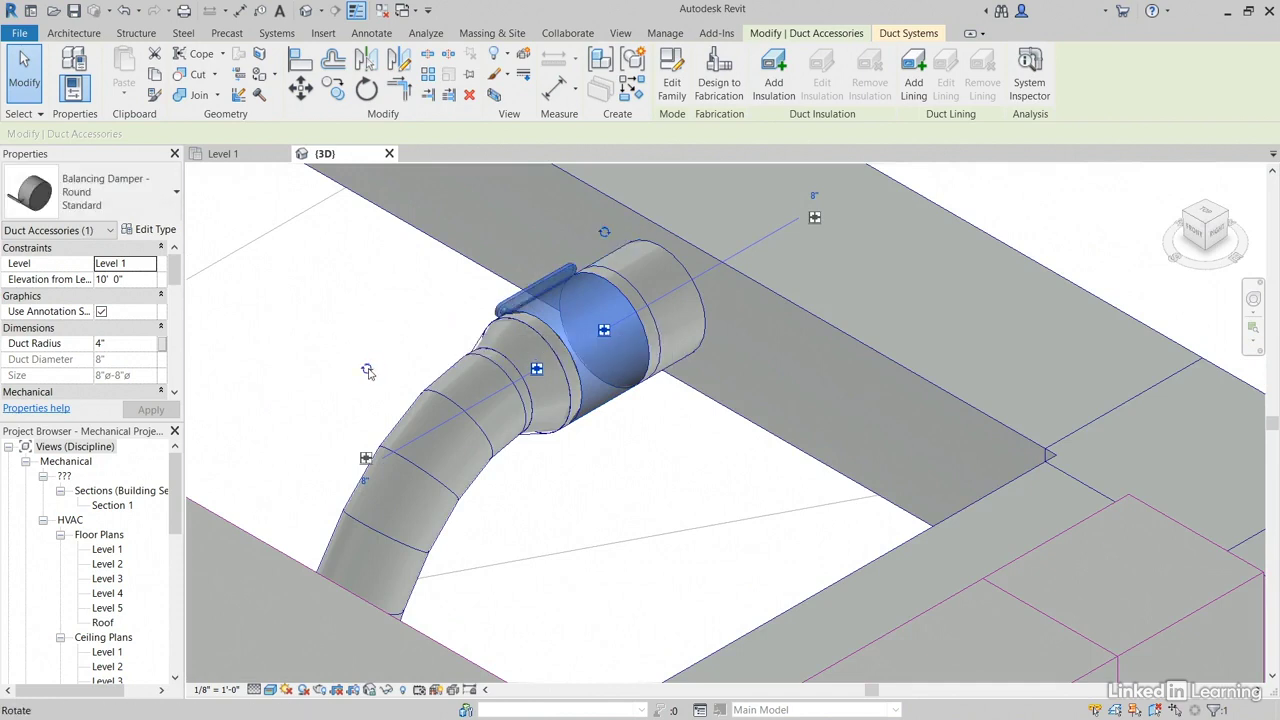
key("space")
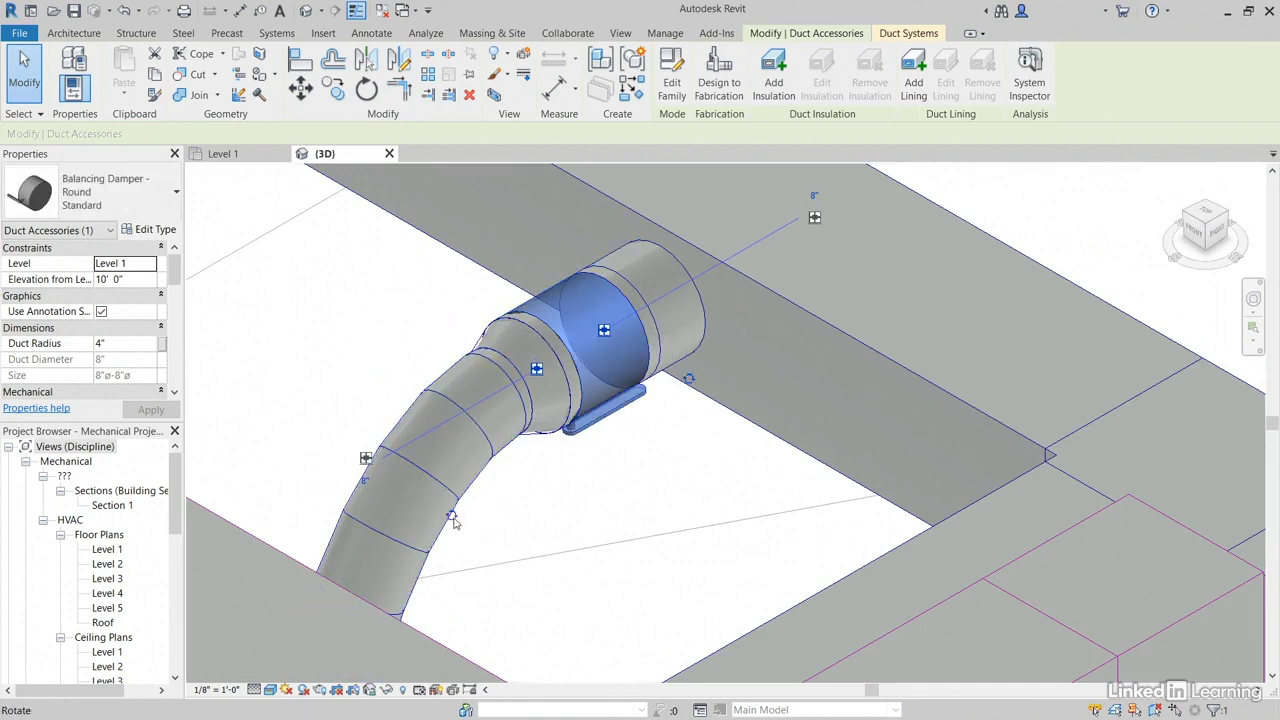
key("space")
key("Escape")
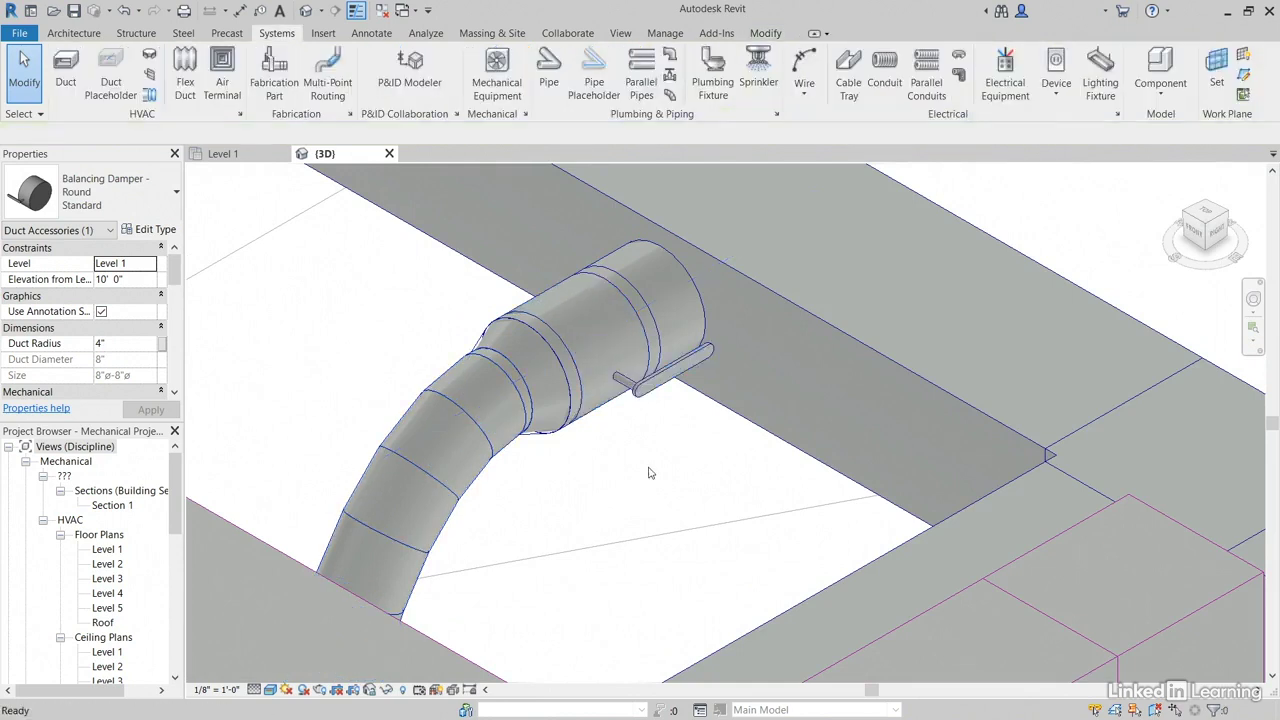